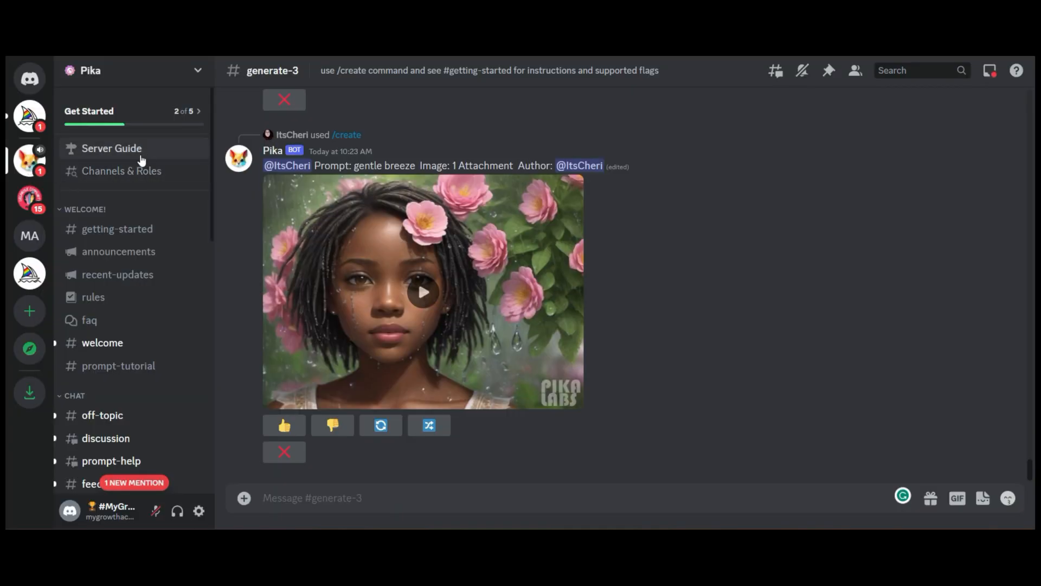
Open the getting-started channel and read through its instructions for creating videos.
click(130, 229)
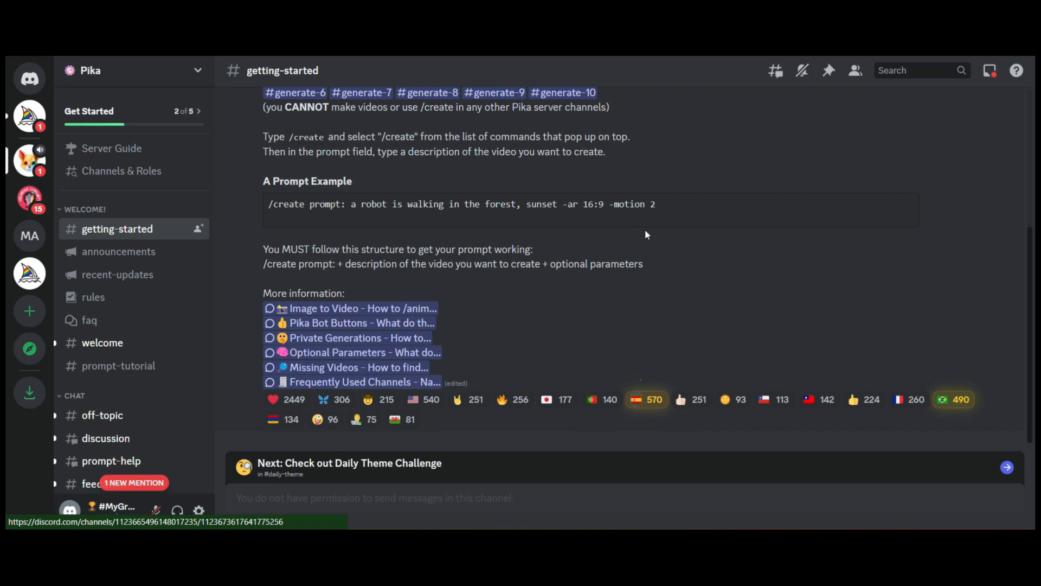
scroll(563, 293, up, 7)
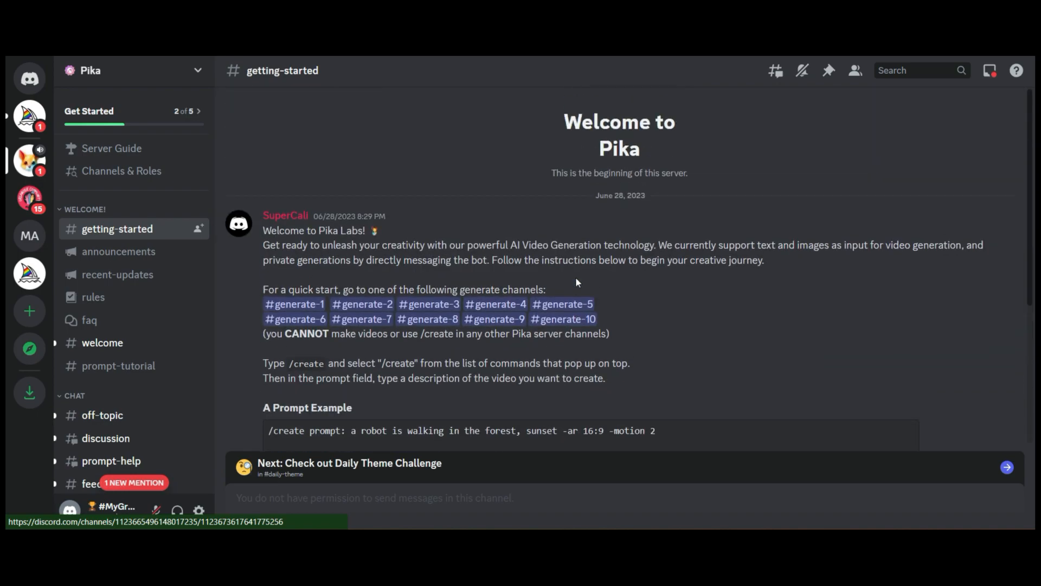
scroll(576, 276, down, 7)
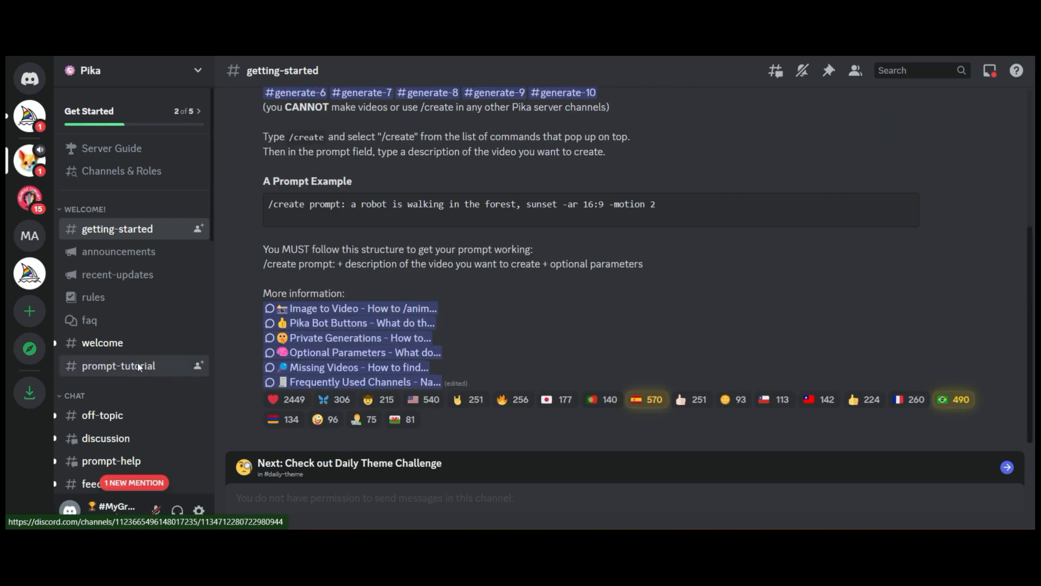
Browse the posts in the prompt-tutorial channel and view the vinyl record sample video at full size.
click(139, 367)
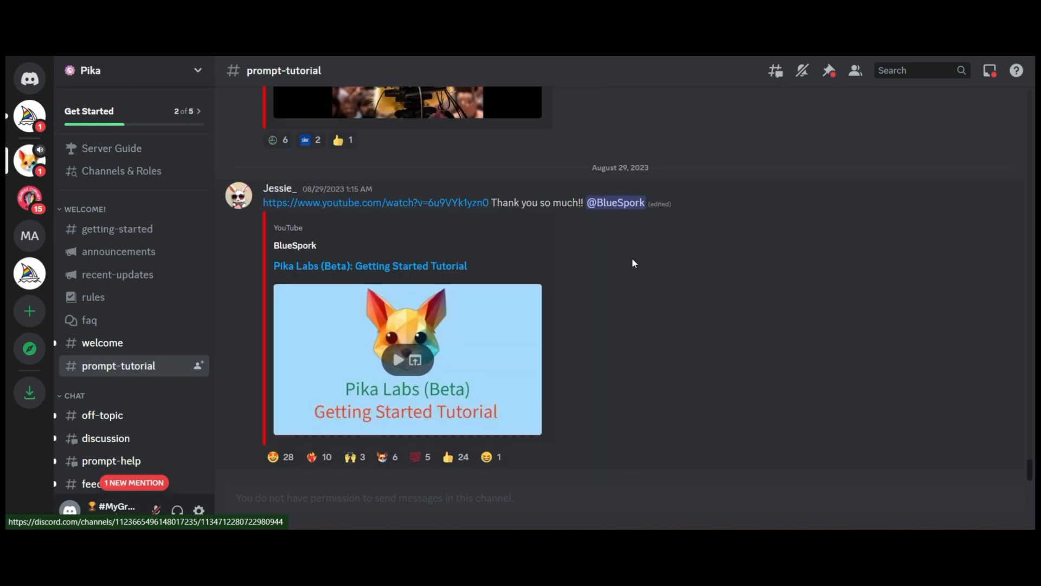
scroll(633, 261, up, 8)
scroll(715, 319, up, 1)
scroll(714, 320, up, 2)
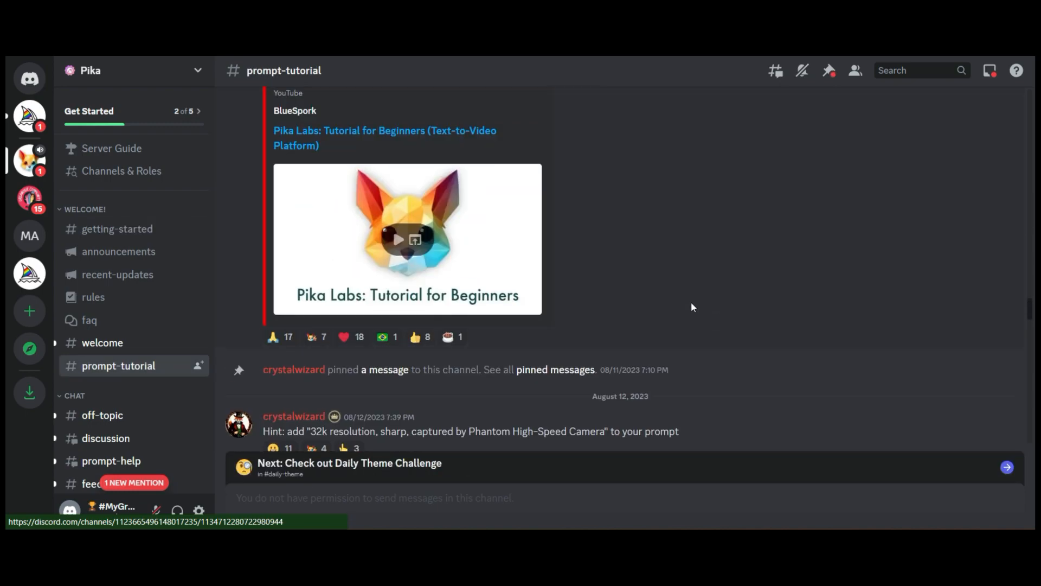
scroll(693, 301, down, 3)
scroll(849, 247, up, 3)
scroll(849, 247, down, 5)
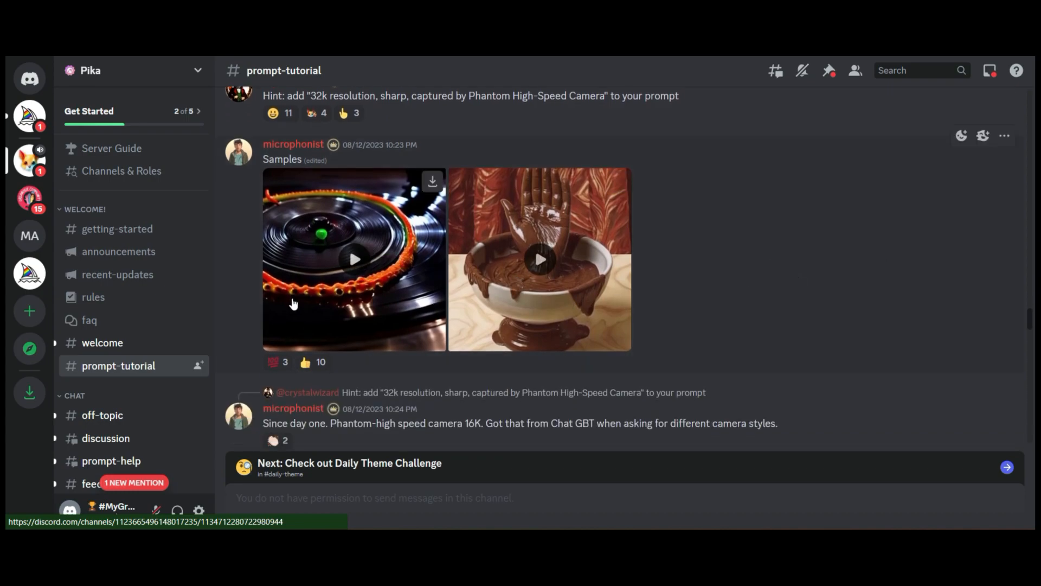
click(351, 261)
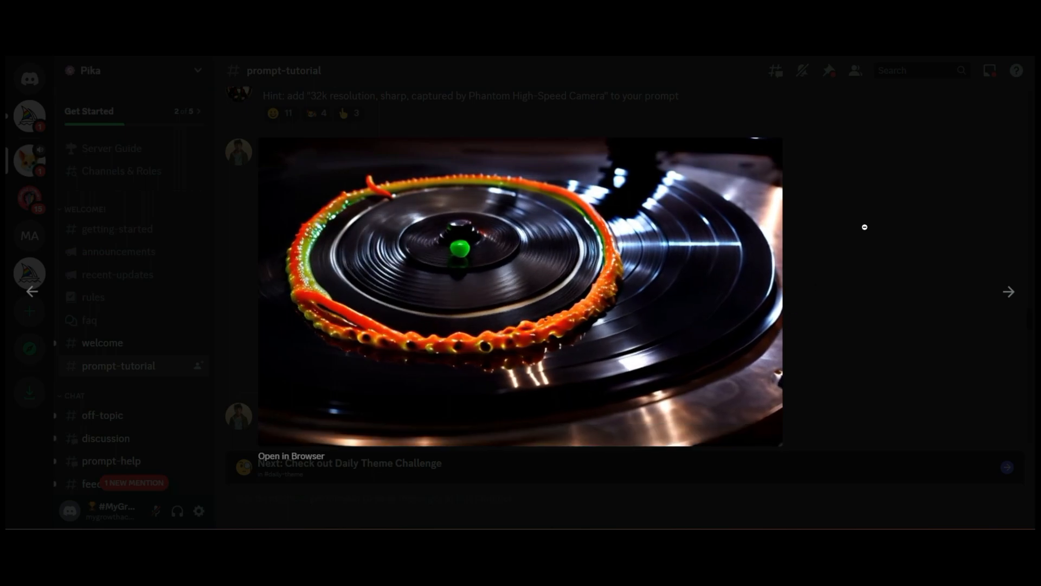
click(909, 198)
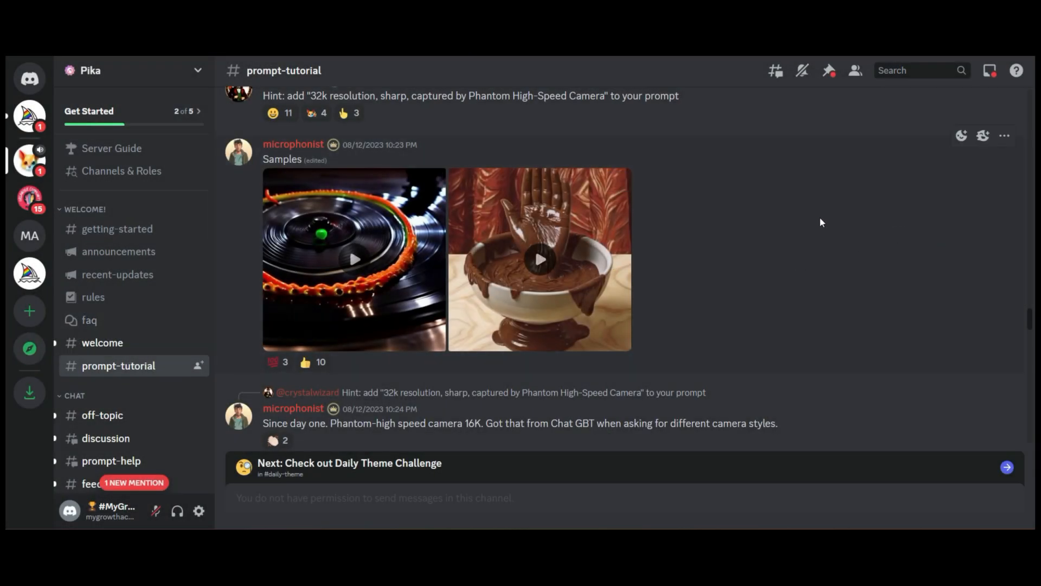
Look through the Pika server's channel list down to the generate channels under Creations.
scroll(174, 390, down, 3)
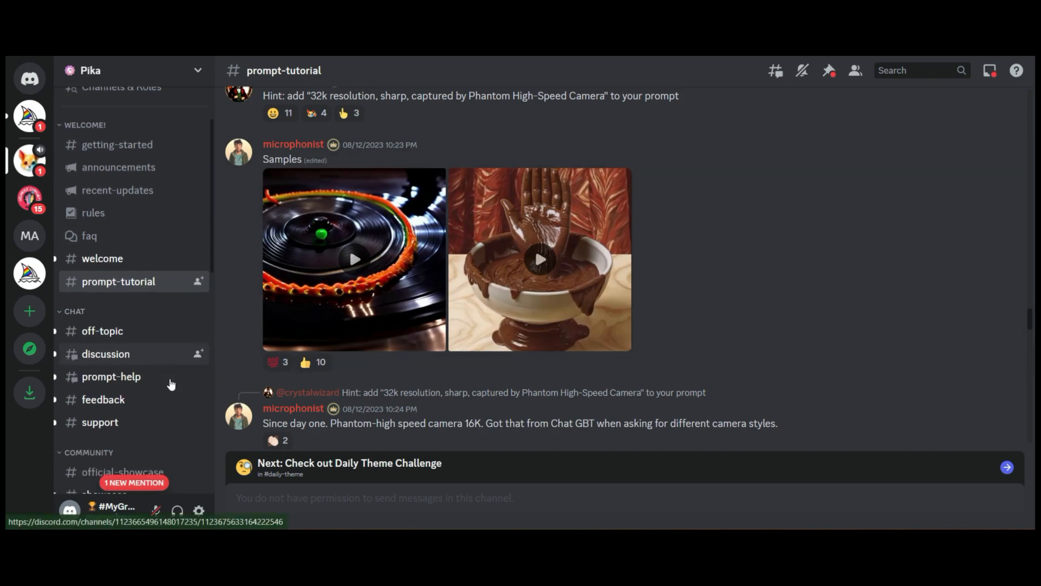
scroll(172, 384, down, 6)
scroll(176, 334, down, 1)
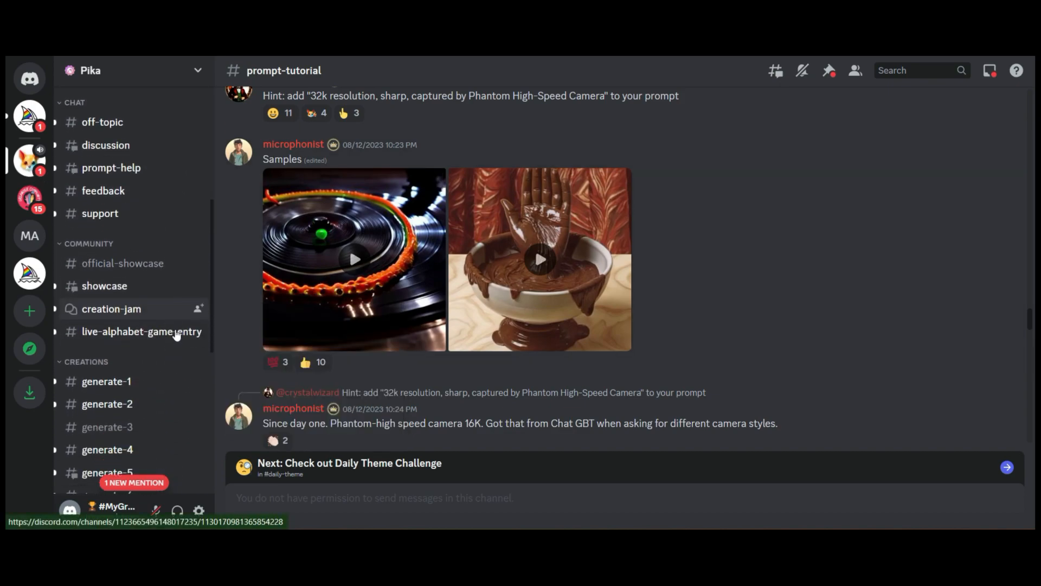
scroll(177, 335, down, 2)
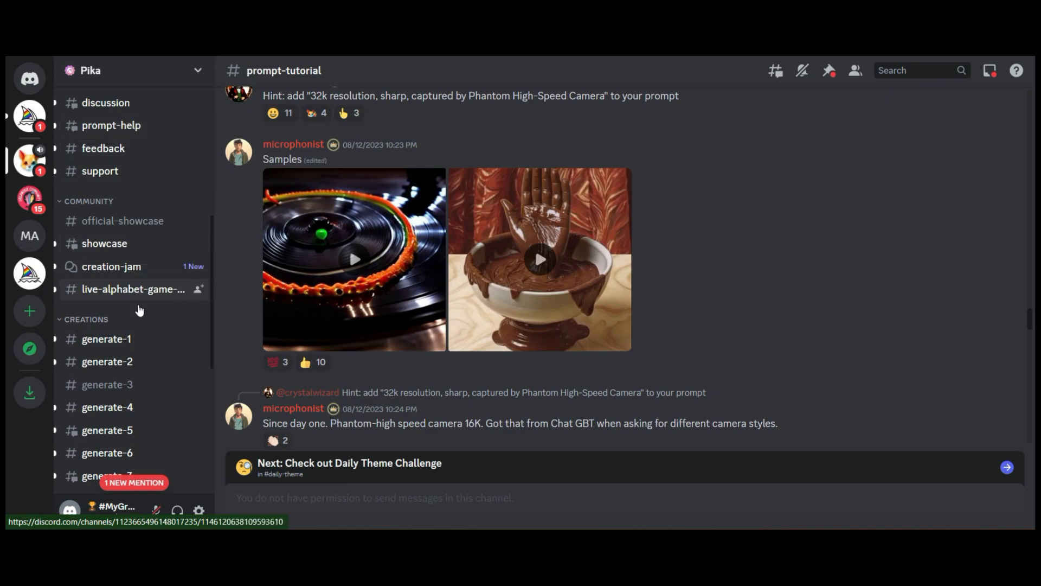
scroll(144, 350, down, 2)
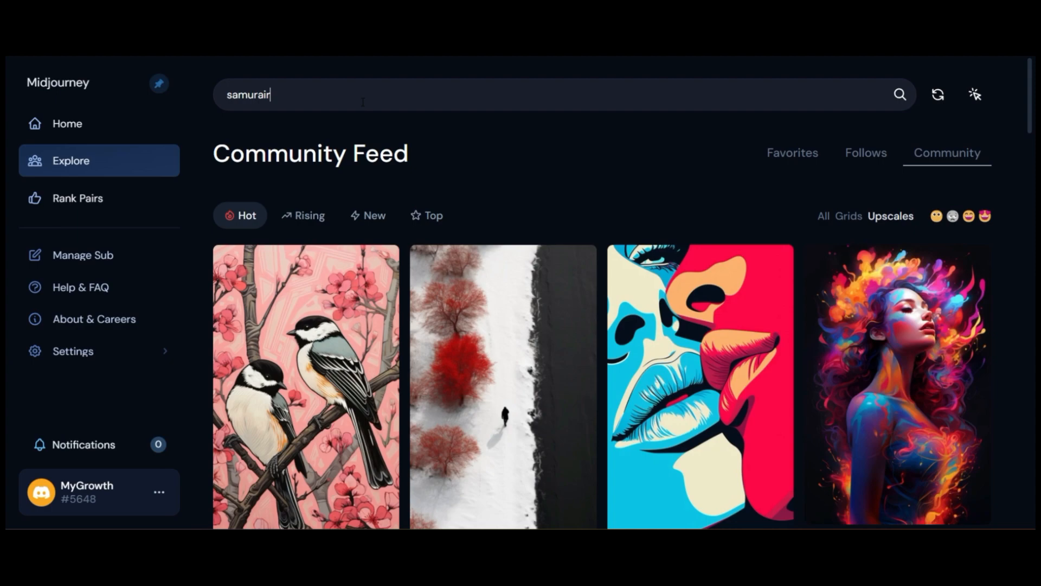
Search Midjourney's community feed for "samurai" and browse the matching images.
key(BackSpace)
key(Return)
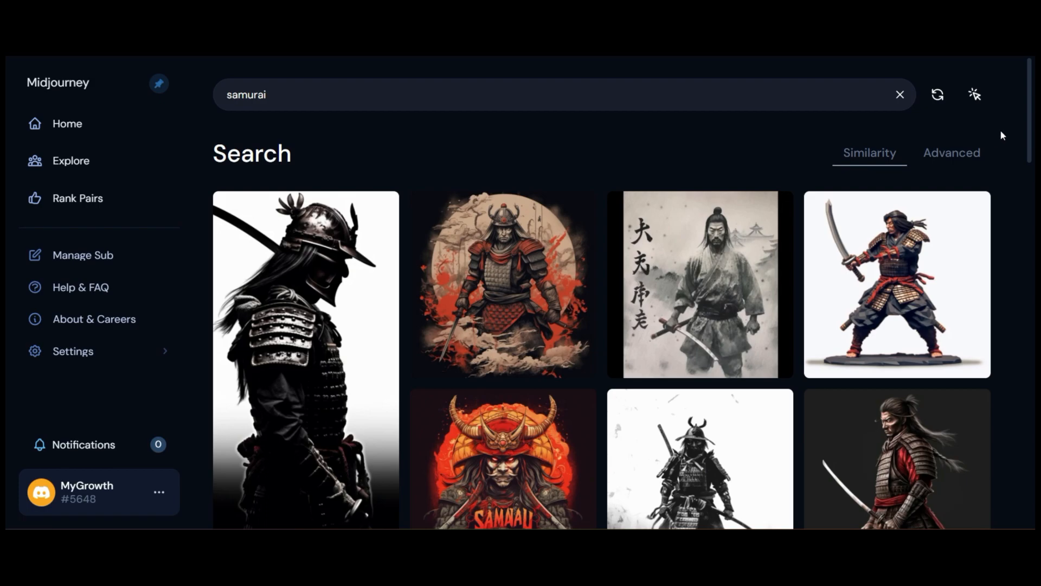
scroll(1004, 233, down, 5)
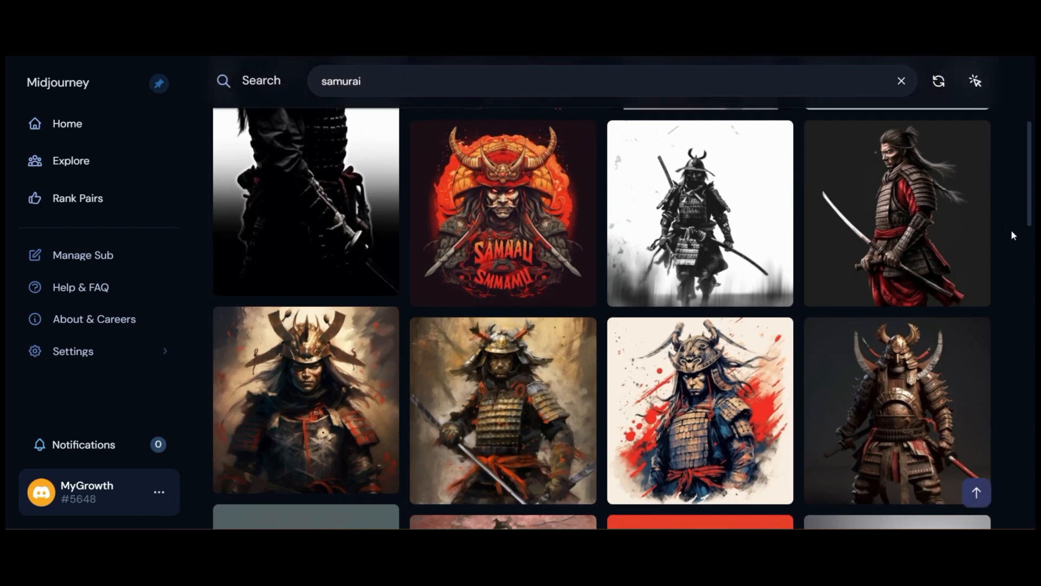
scroll(1013, 230, down, 3)
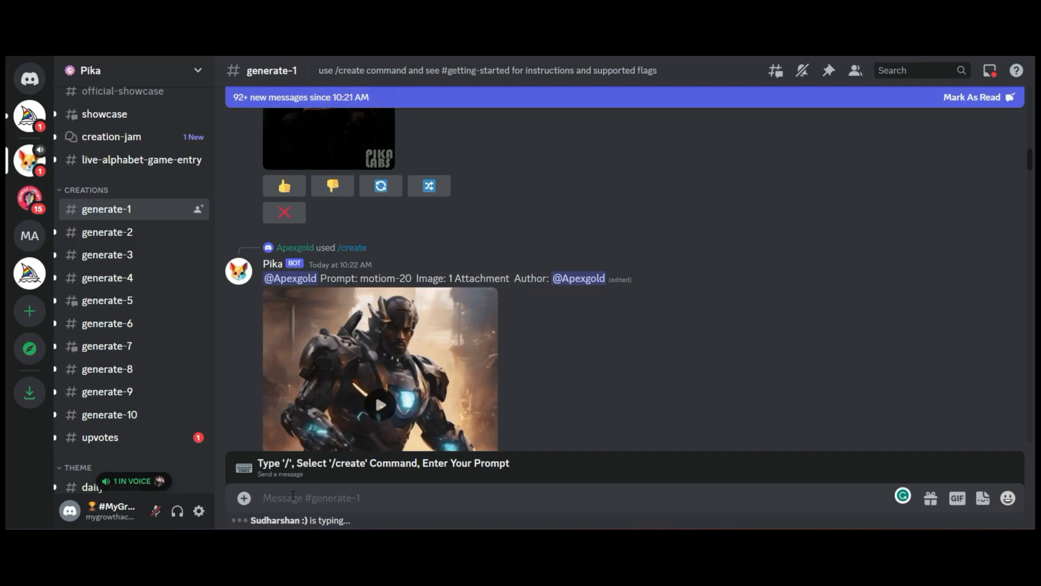
In Discord's generate-1 channel, review the available slash commands and choose Pika's /create command.
text(/)
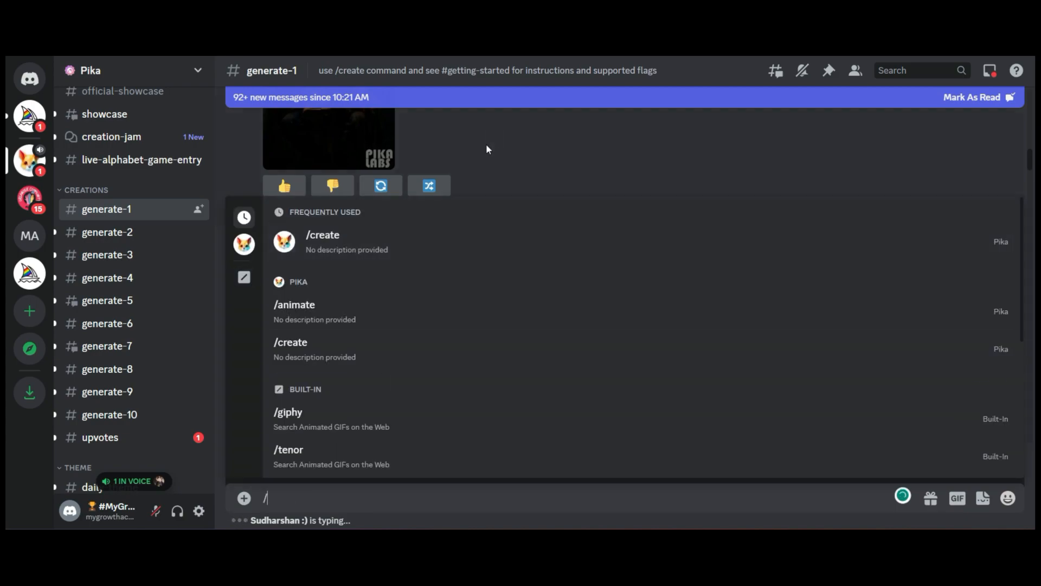
scroll(391, 401, down, 2)
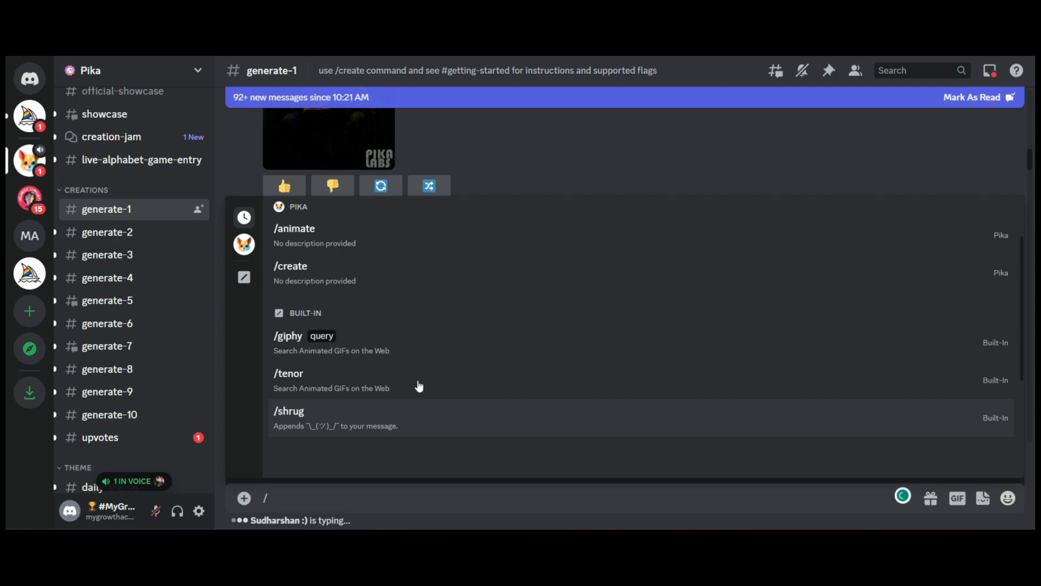
scroll(419, 385, up, 2)
scroll(429, 299, down, 3)
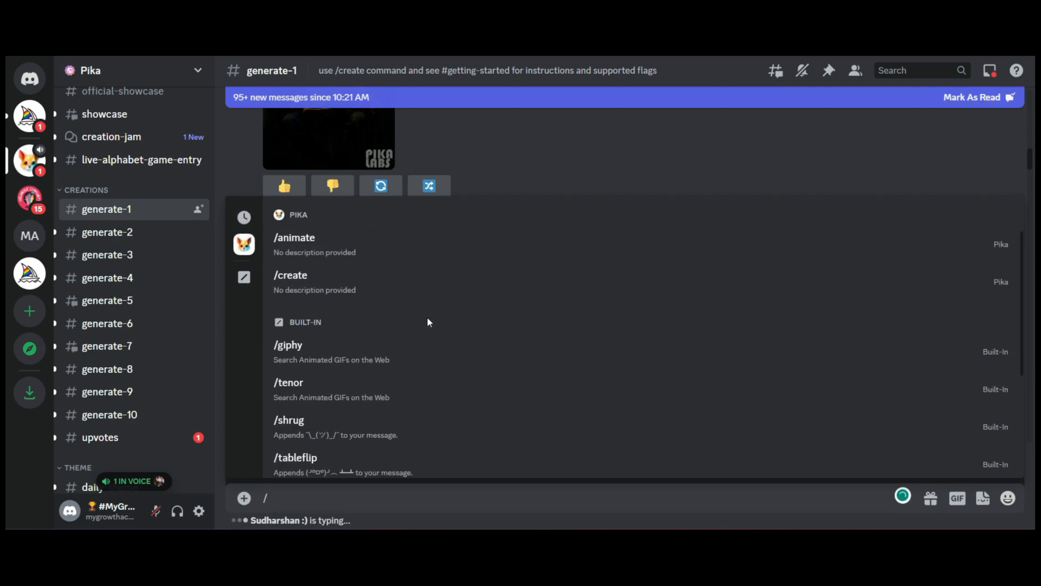
scroll(434, 325, down, 3)
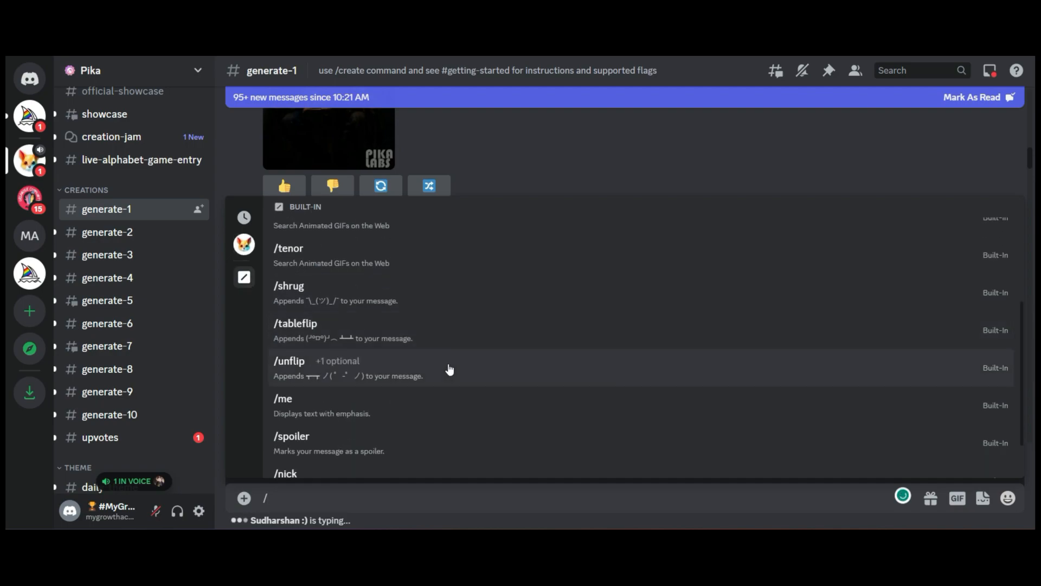
scroll(449, 369, down, 2)
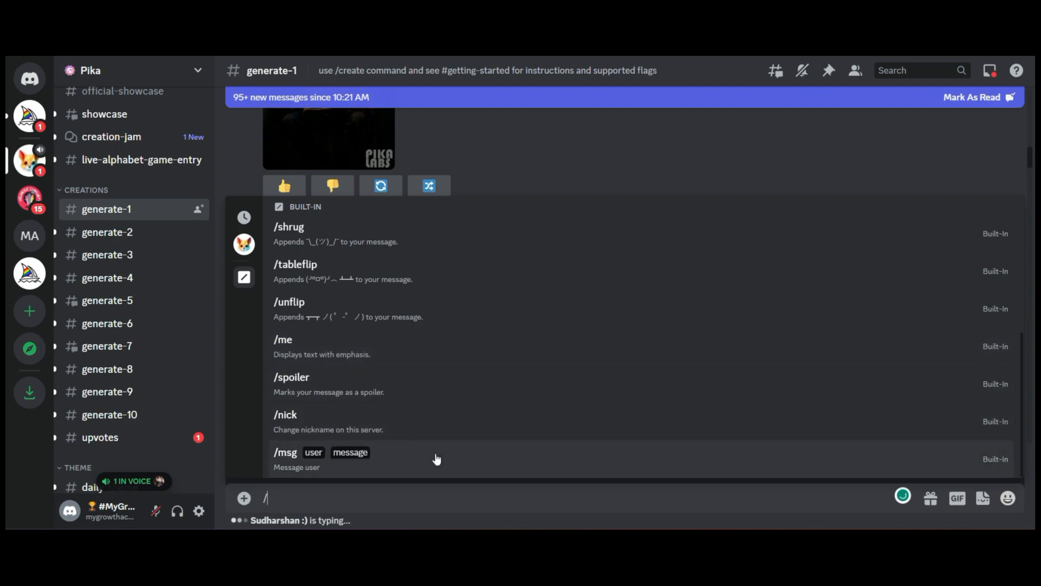
scroll(458, 429, up, 5)
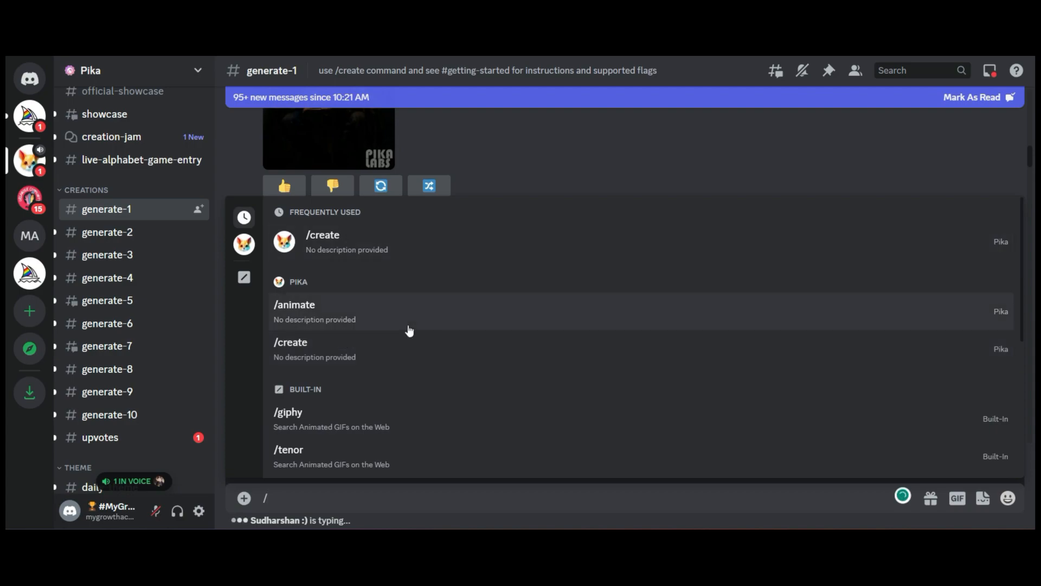
click(388, 355)
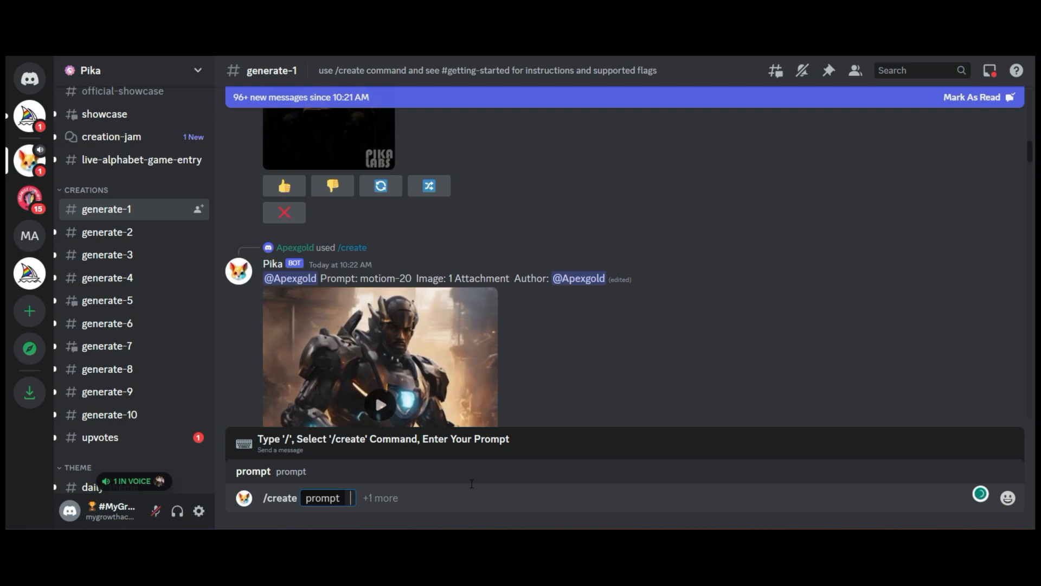
Submit the /create command with the prompt "samurai warrior drawing his sword".
text(samuri)
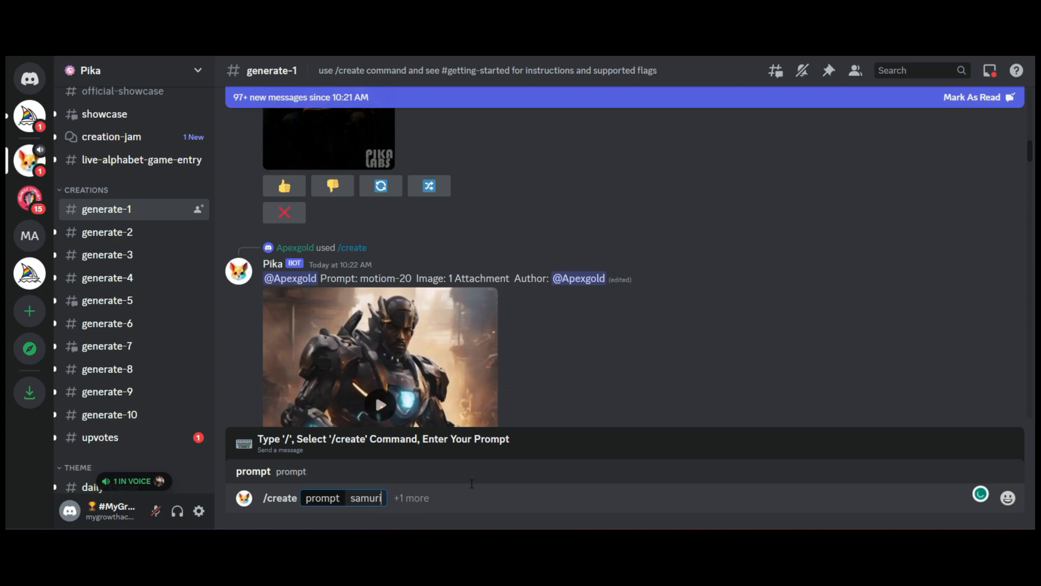
key(BackSpace)
text(ai warrio)
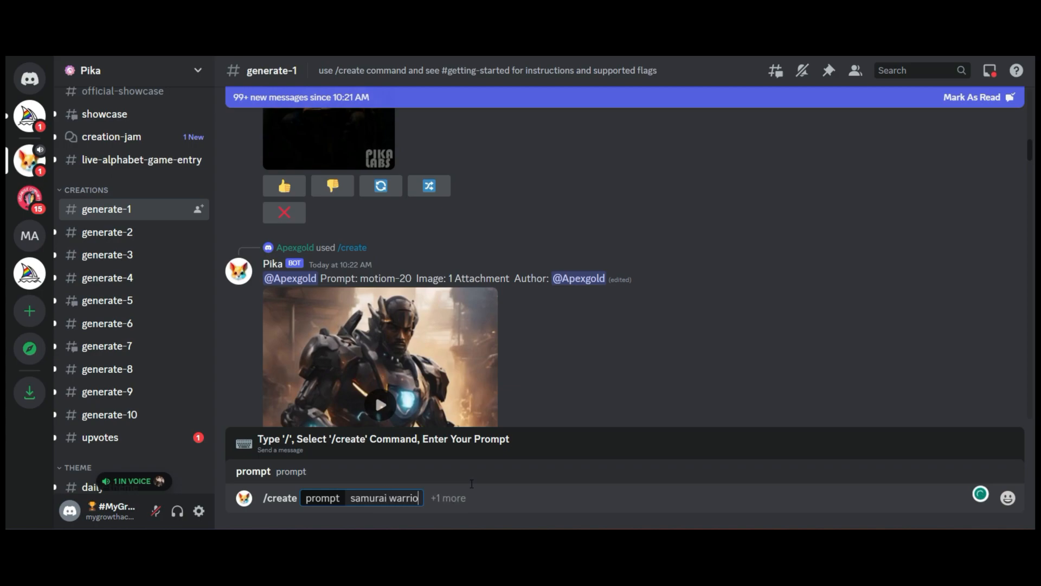
text(r drawing h)
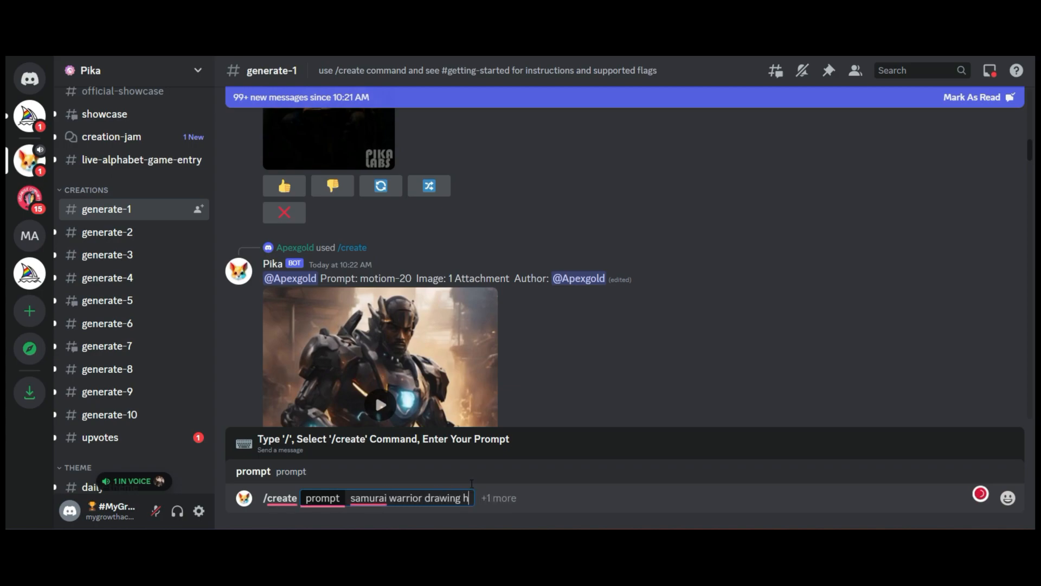
text(is sword)
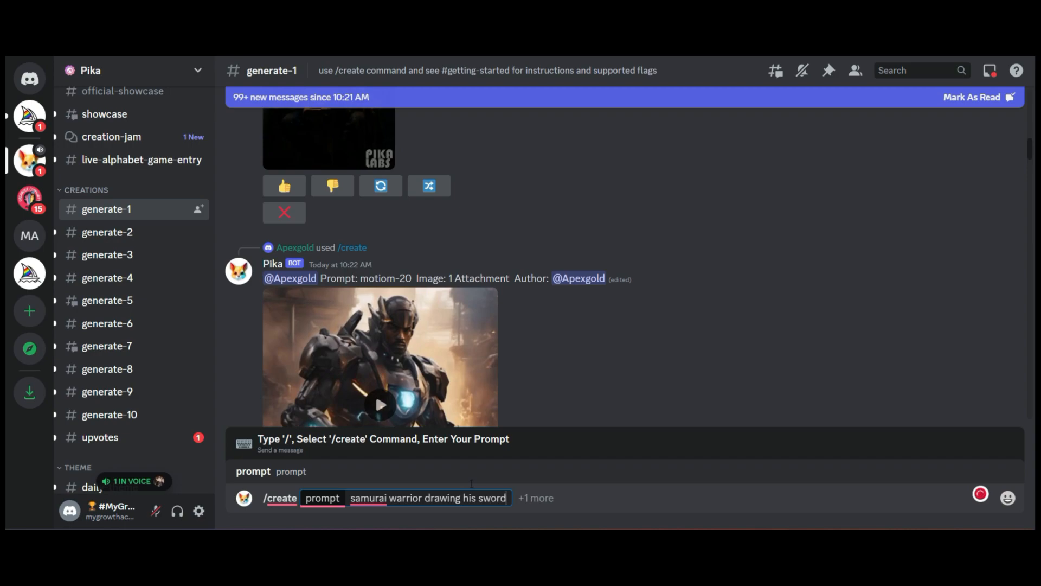
key(Return)
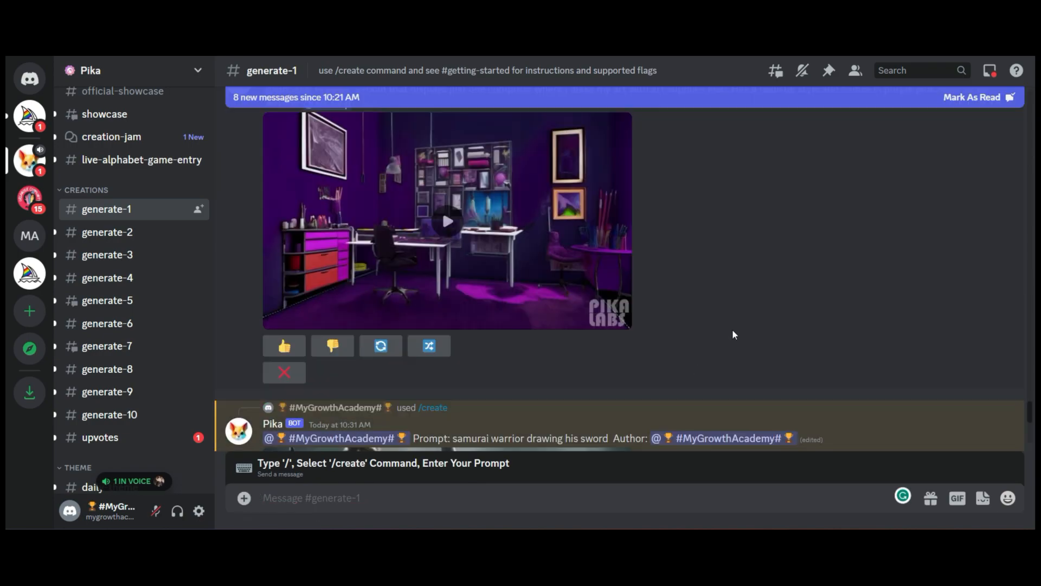
Find the generated samurai warrior video in the generate-1 channel and play it.
scroll(731, 327, down, 3)
scroll(729, 331, down, 2)
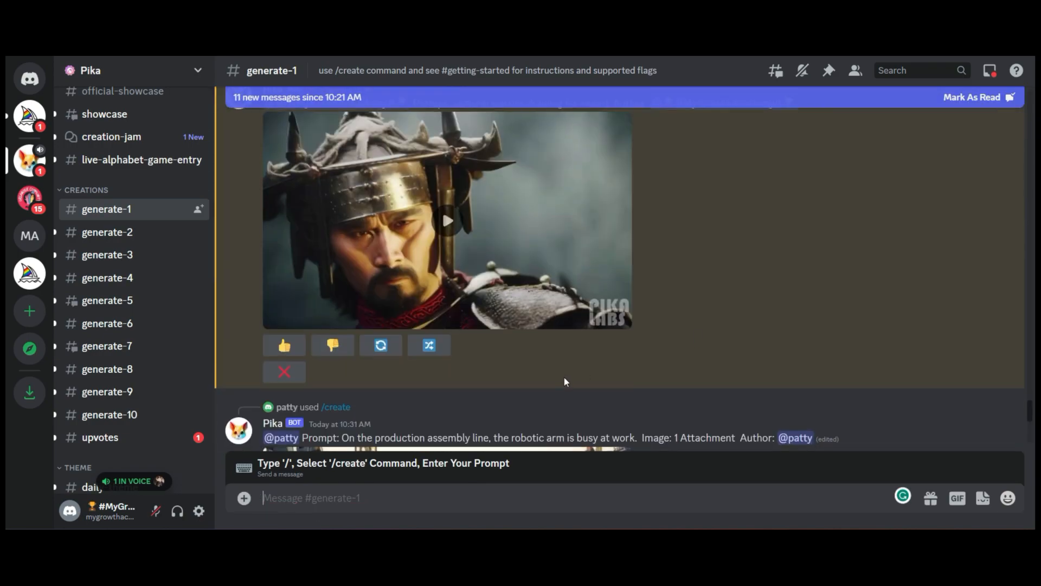
scroll(531, 271, up, 1)
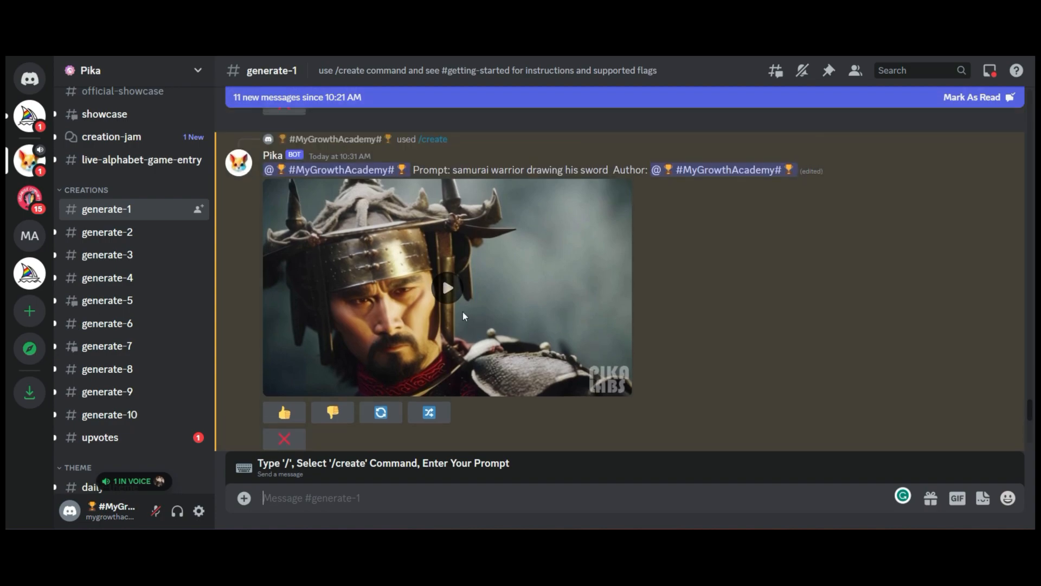
click(447, 293)
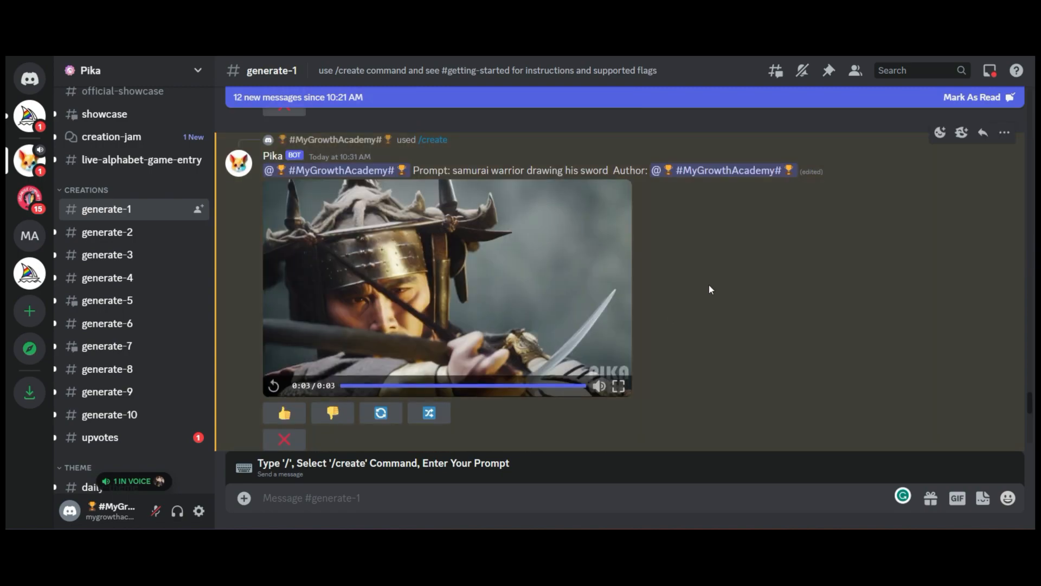
click(313, 498)
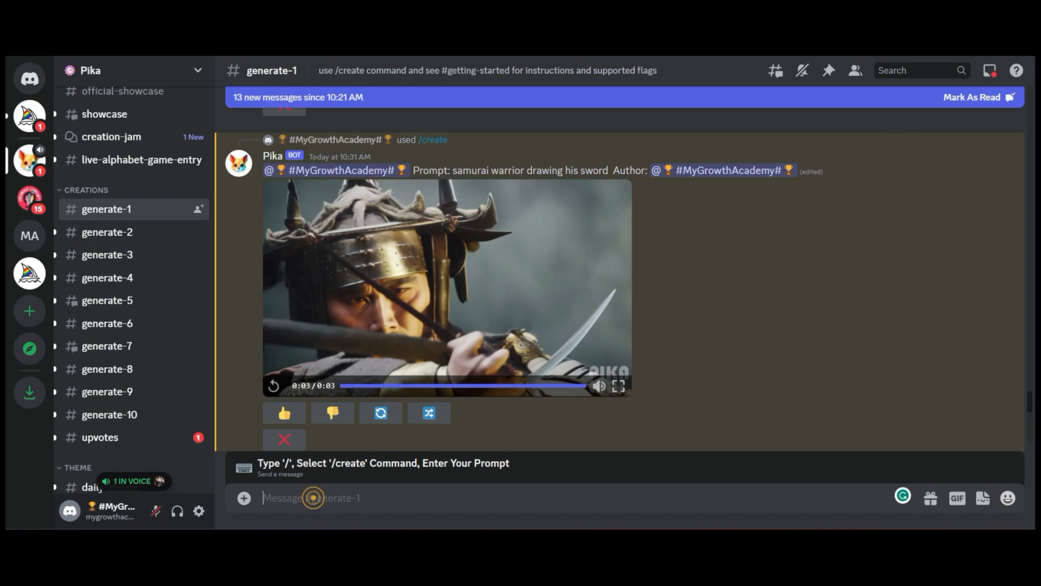
text(/)
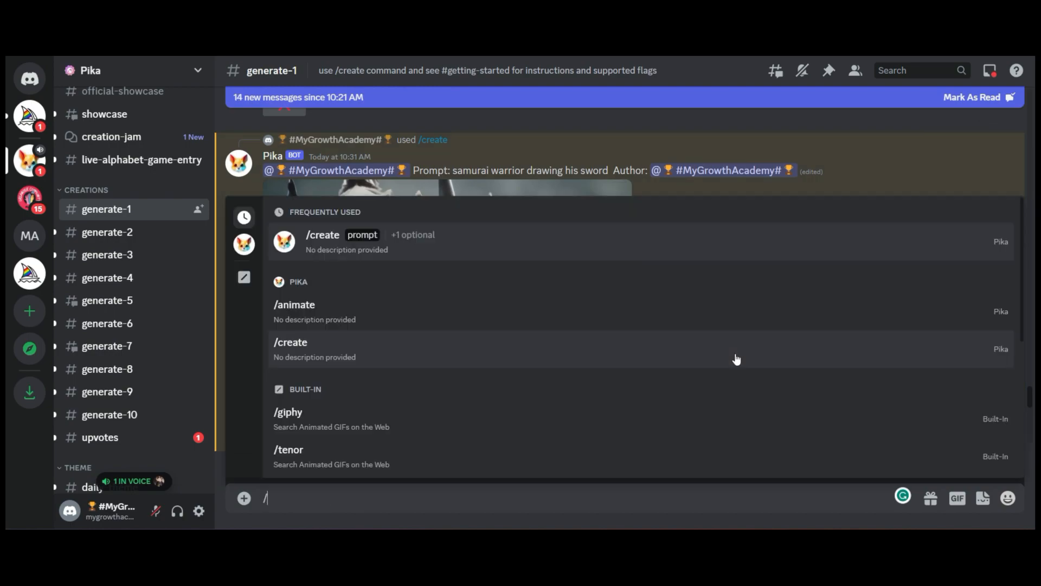
text(create)
key(BackSpace)
key(BackSpace)
key(BackSpace)
key(BackSpace)
key(BackSpace)
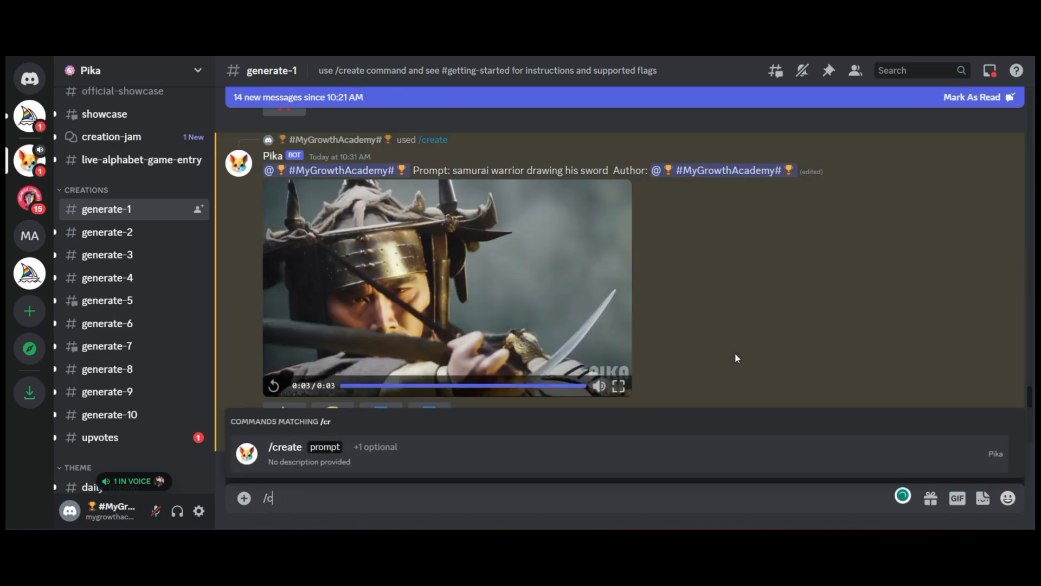
key(BackSpace)
key(BackSpace)
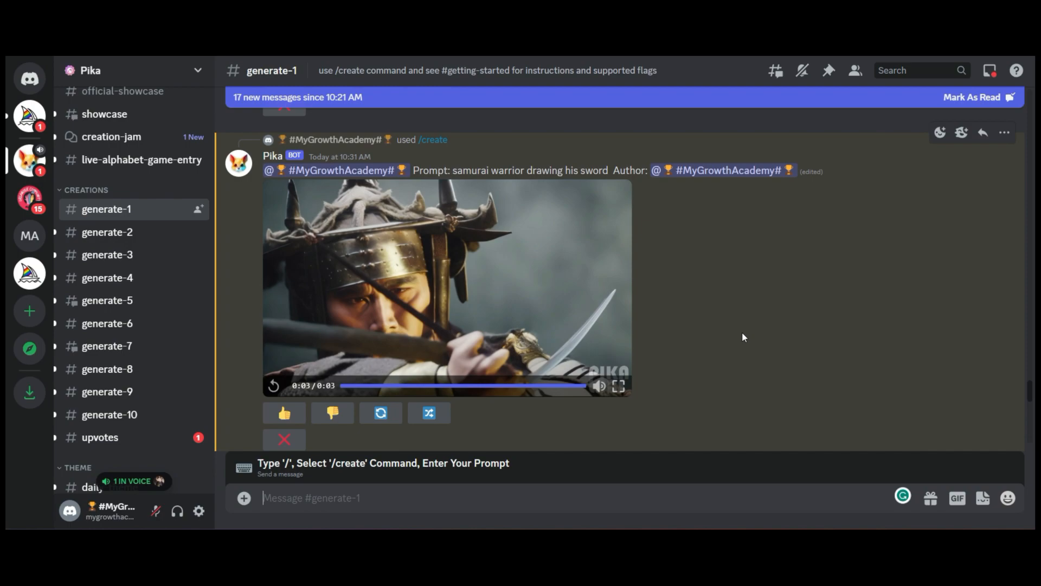
Remix the samurai video with the new prompt "samurai warrior smiling as he draws his sword" and submit it.
click(429, 412)
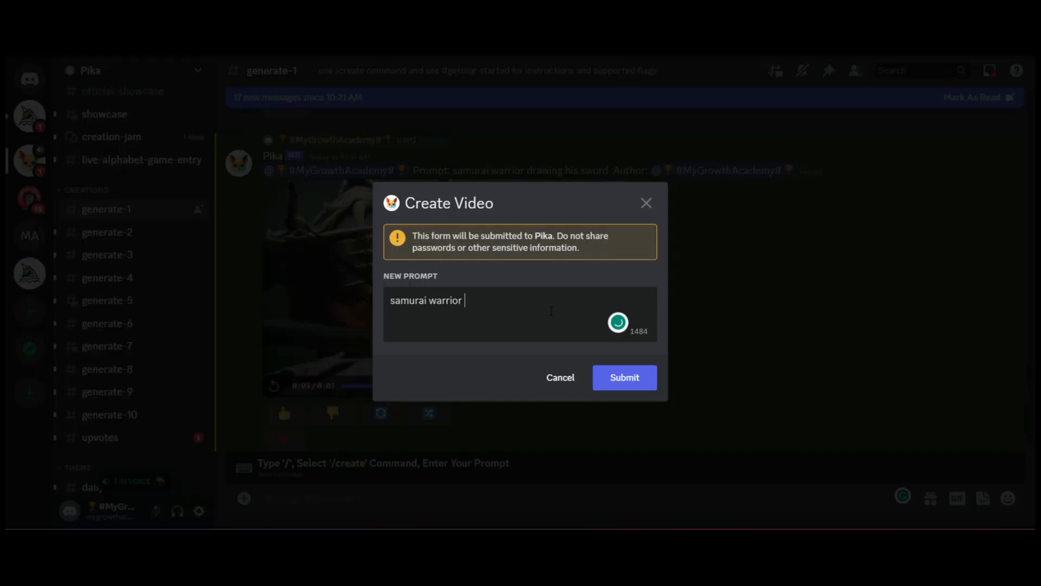
text(smiling as he draws his sam)
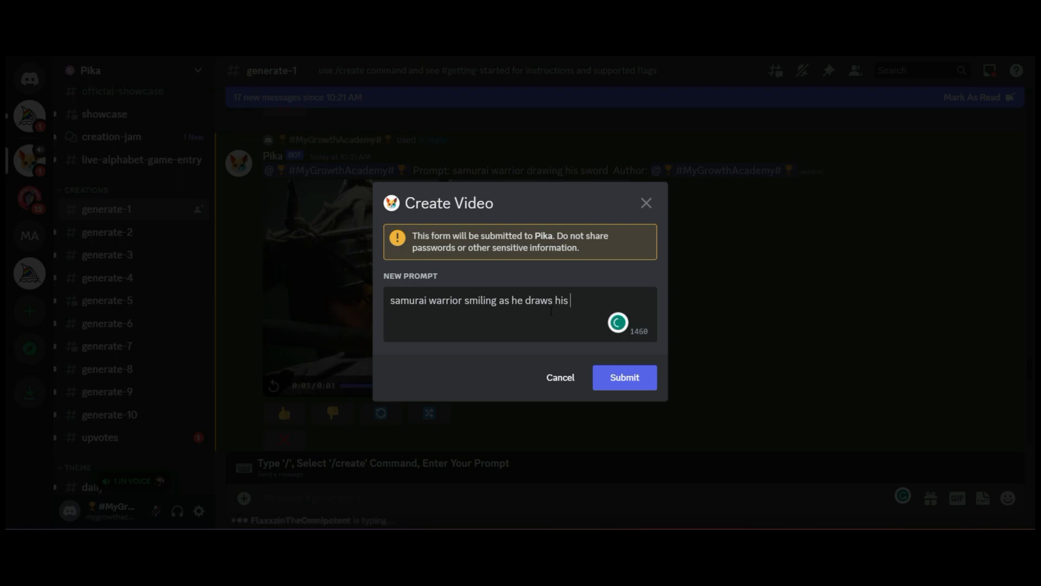
text(sword)
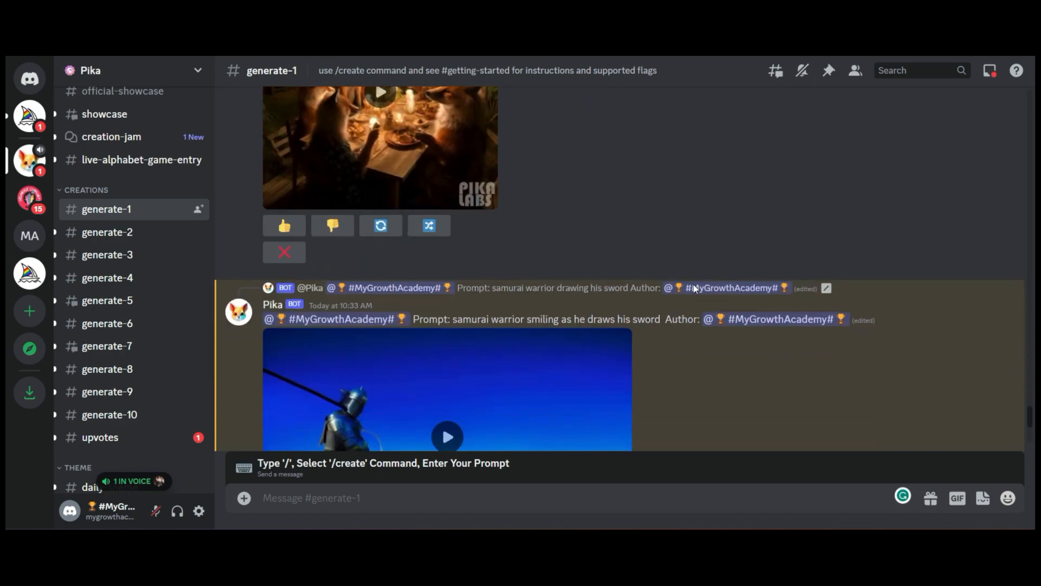
Find the remixed video of the smiling samurai warrior in the generate-1 channel and play it.
scroll(696, 288, down, 3)
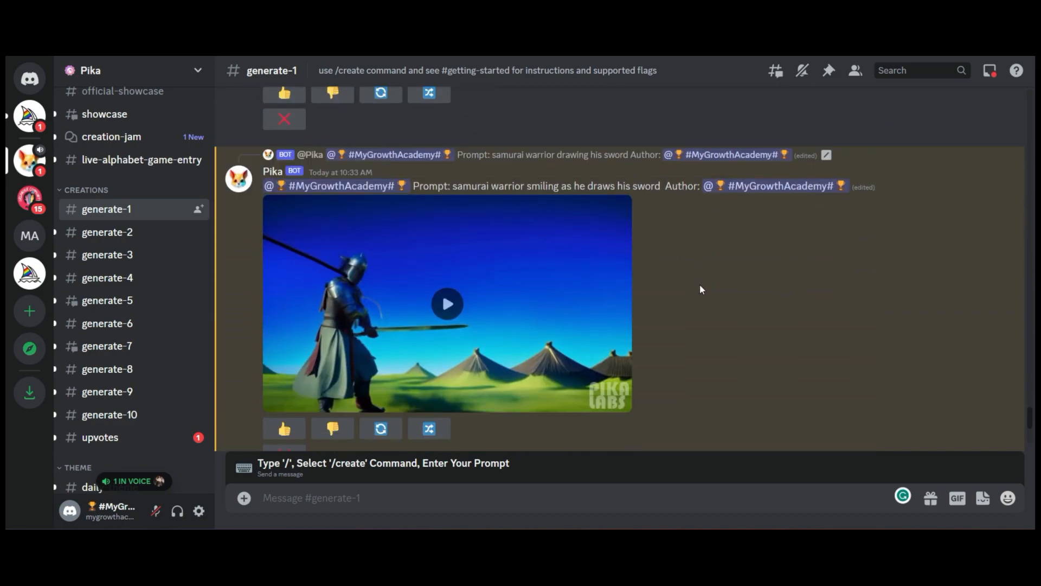
click(448, 303)
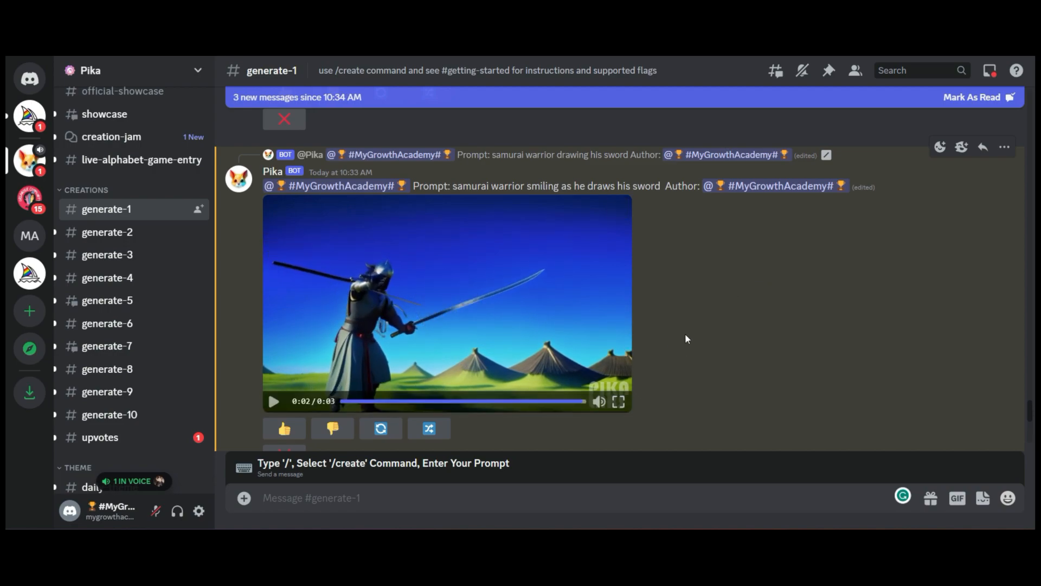
scroll(685, 337, down, 1)
scroll(684, 339, up, 2)
scroll(685, 339, down, 1)
scroll(724, 325, down, 1)
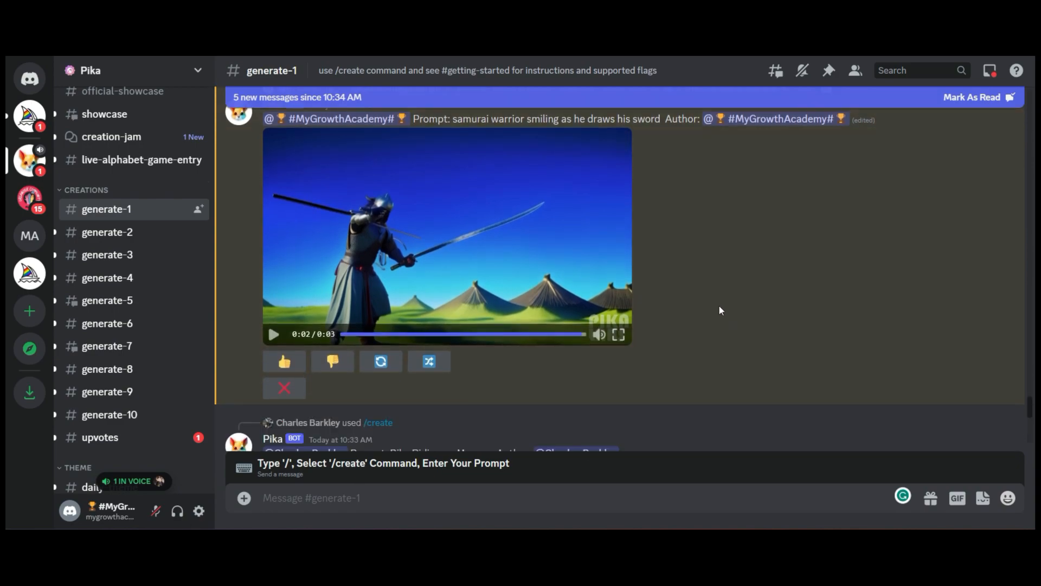
Start Pika's /animate command and attach the downloaded PNG of the samurai in the ancient village as its image.
text(/)
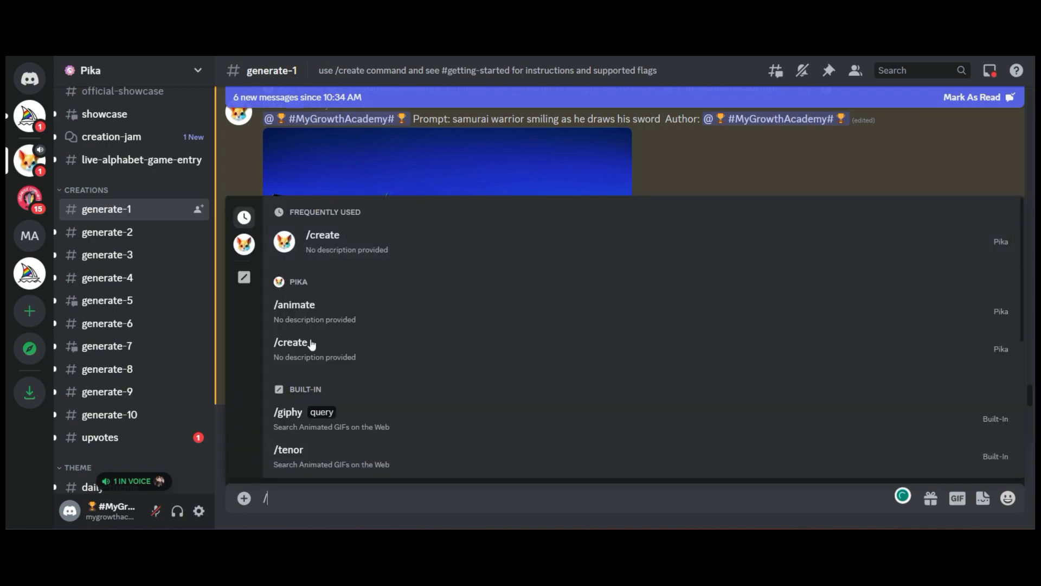
click(310, 318)
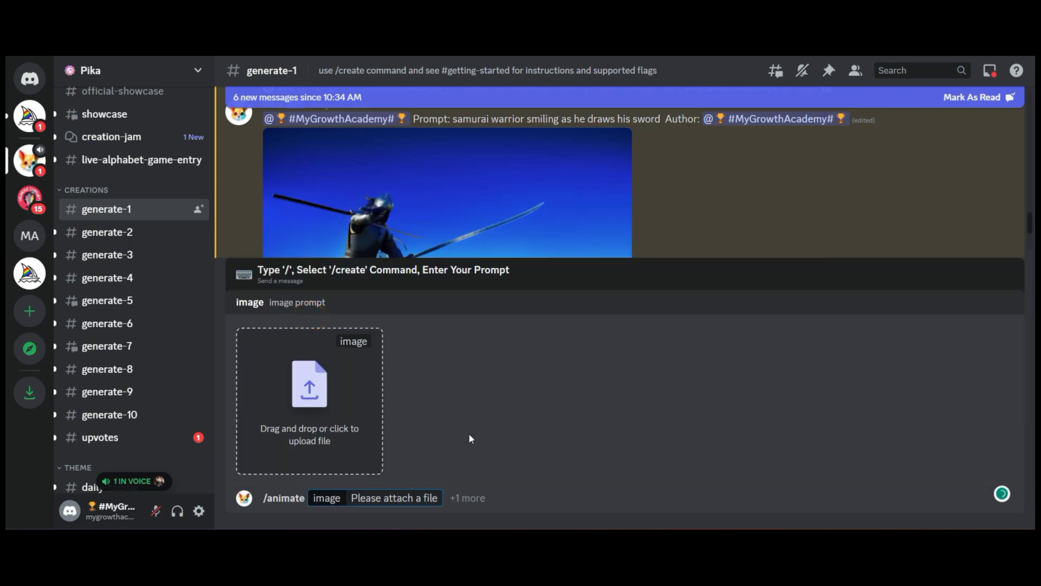
click(312, 406)
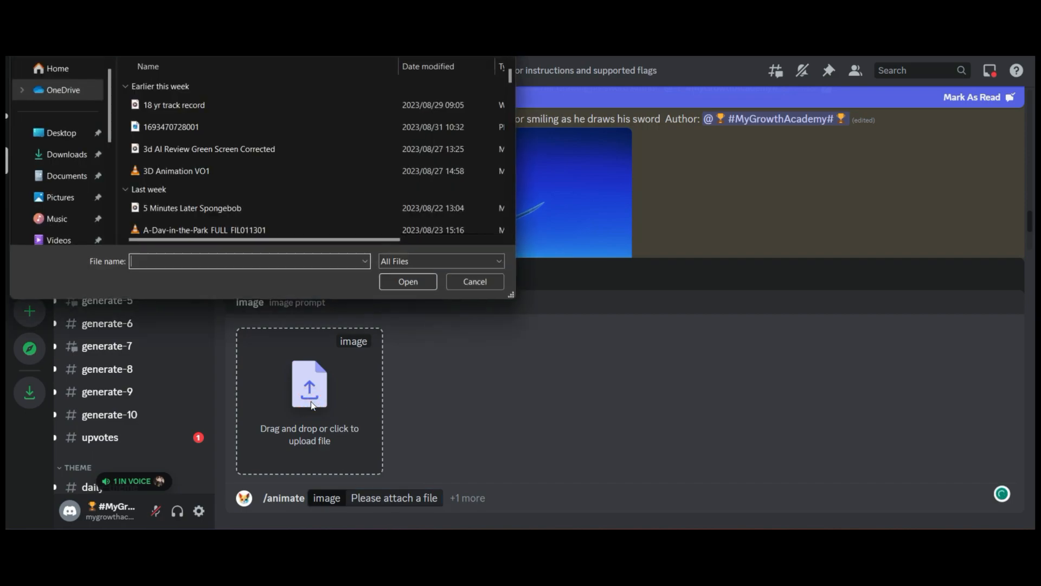
click(221, 105)
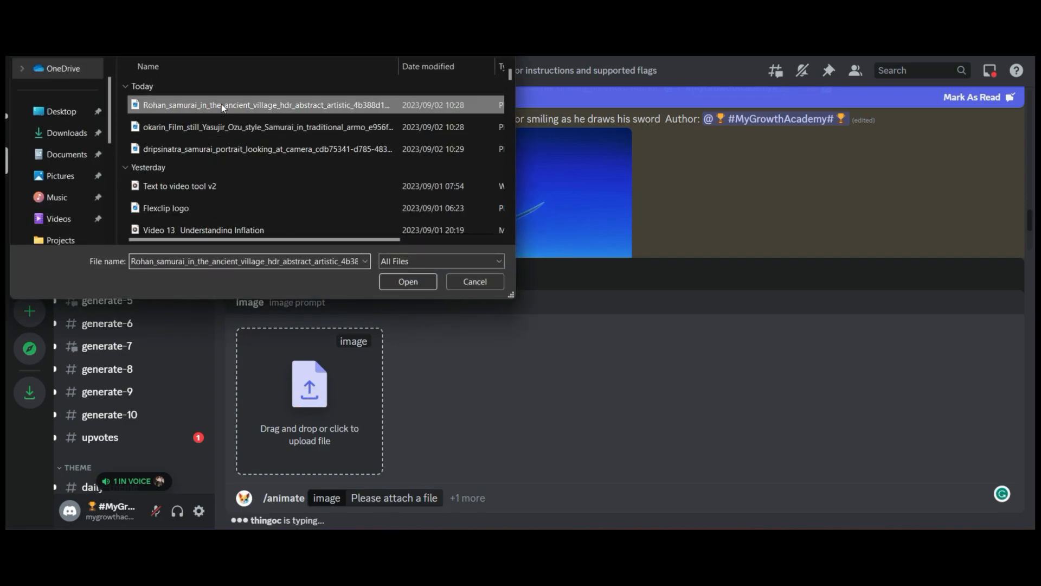
click(409, 280)
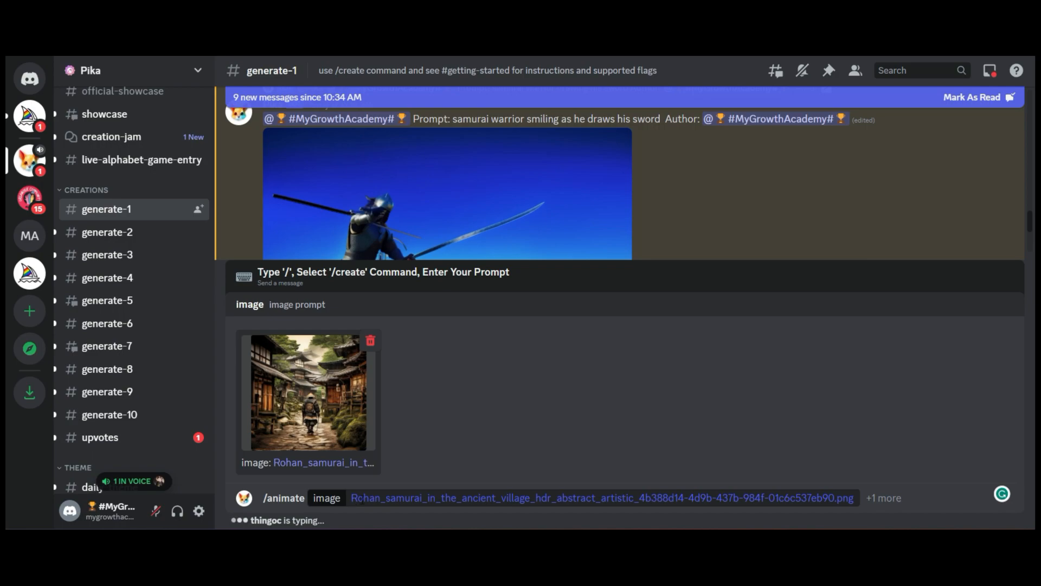
Add the text "samurai walking through the village" after the attached image and submit the /animate command.
click(817, 493)
text(show th)
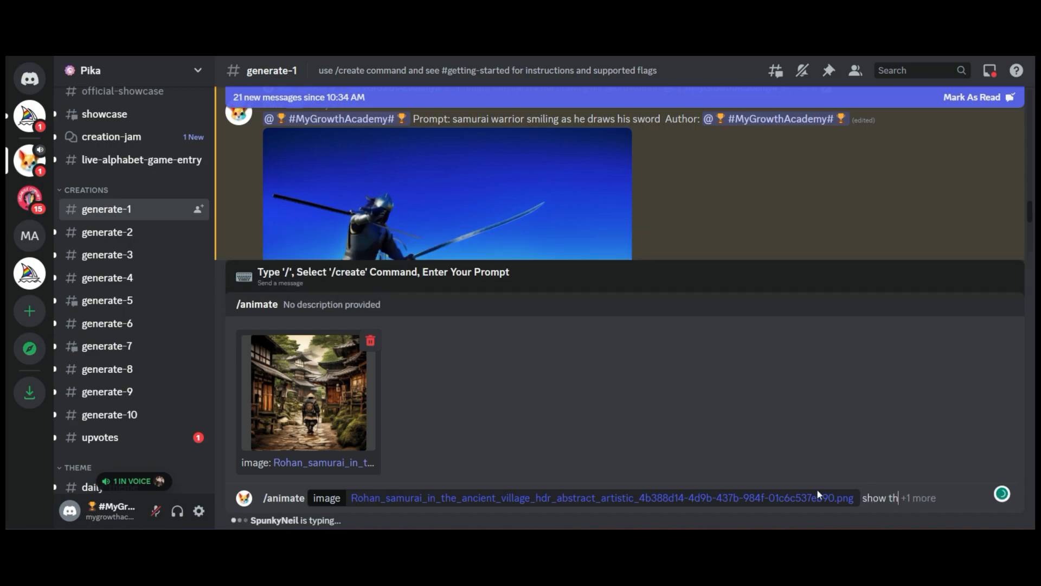
key(BackSpace)
key(BackSpace)
key(BackSpace)
key(BackSpace)
key(BackSpace)
key(BackSpace)
key(BackSpace)
text(samurai wlk)
key(BackSpace)
key(BackSpace)
text(al)
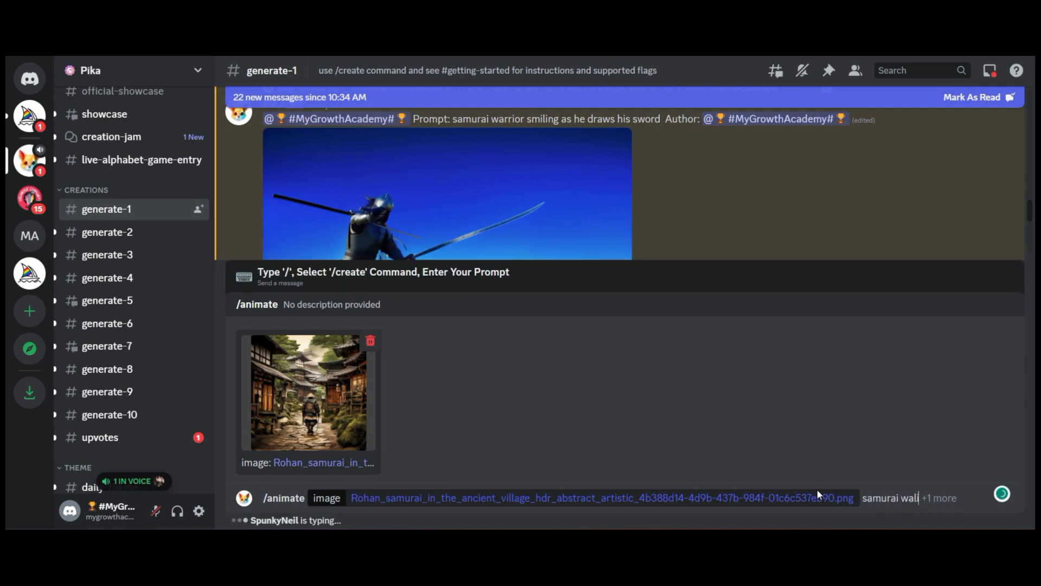
text(king through the villag)
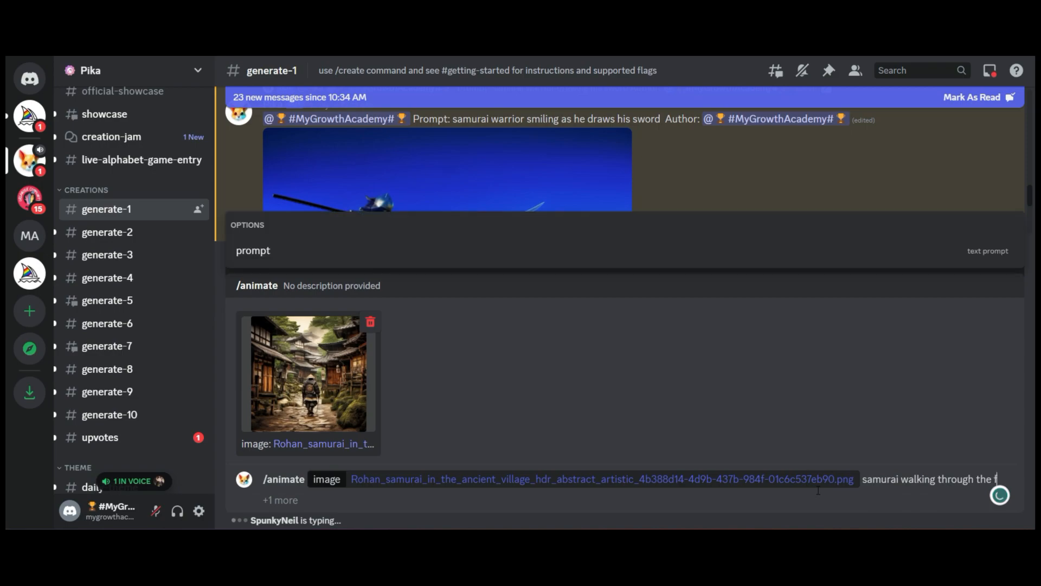
text(e)
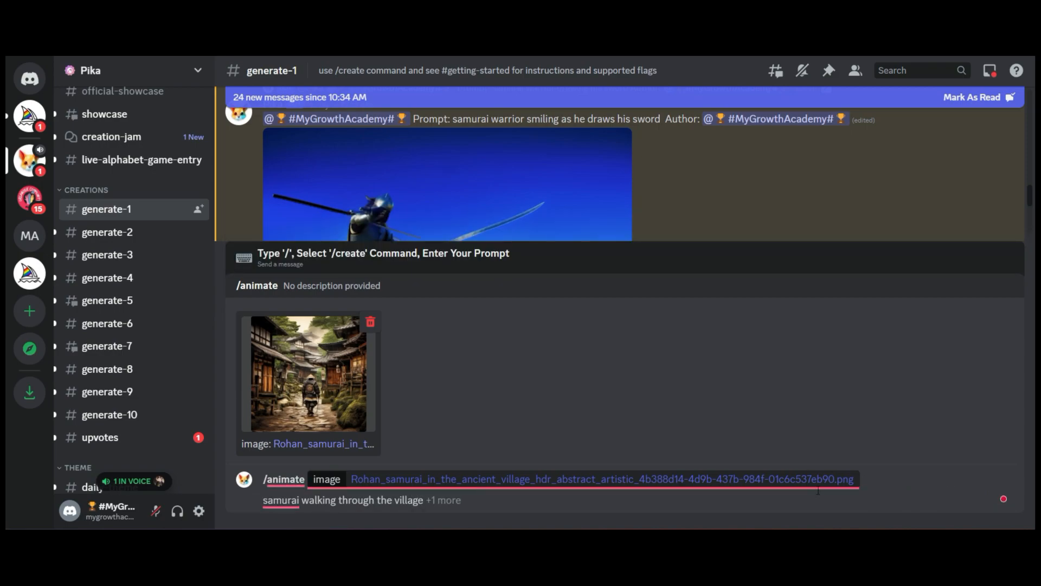
key(Return)
Play the animated village samurai video in the generate-1 channel and download it.
scroll(546, 219, down, 3)
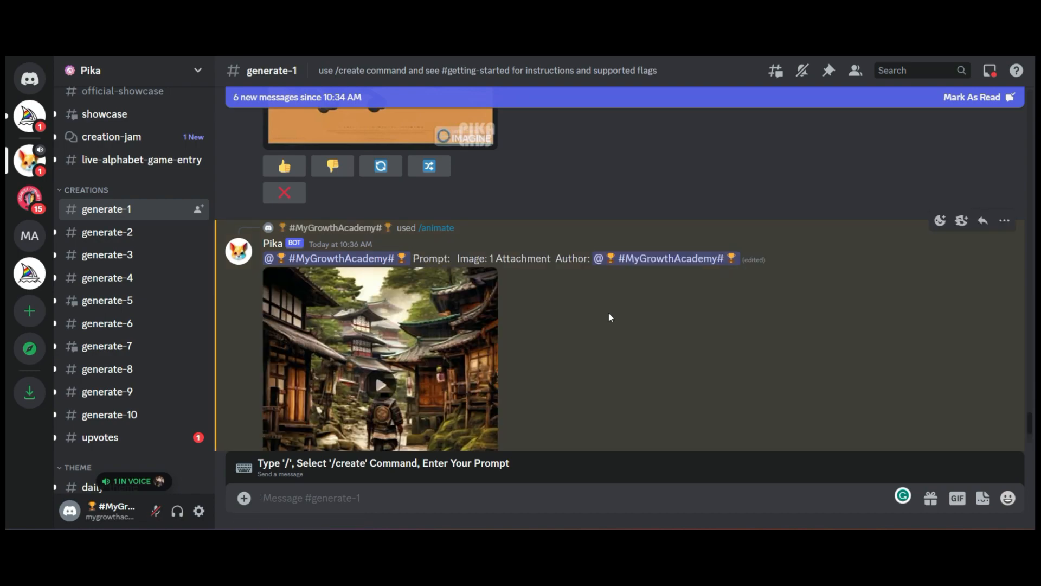
scroll(604, 314, down, 3)
click(386, 251)
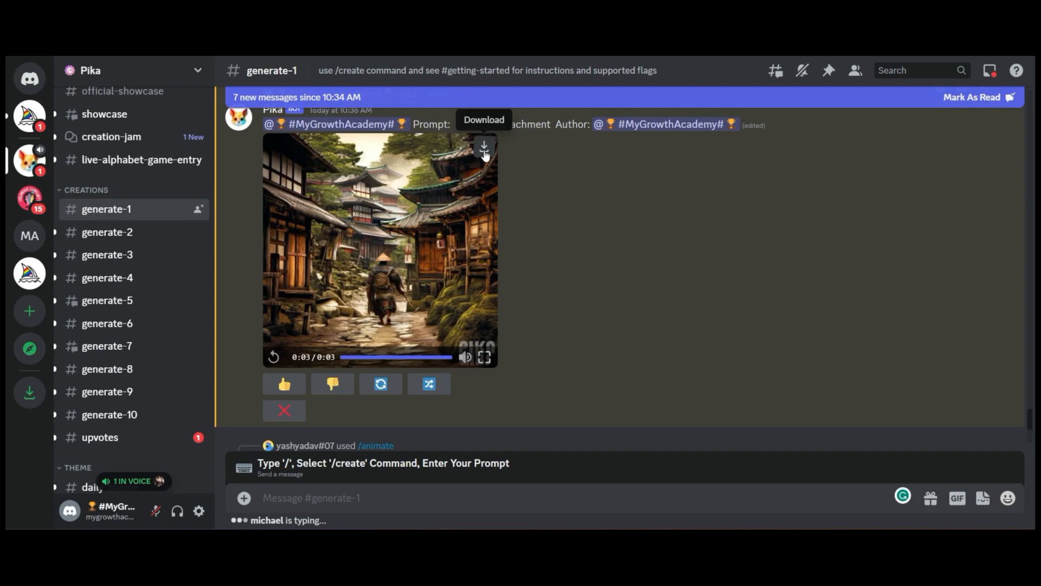
click(483, 145)
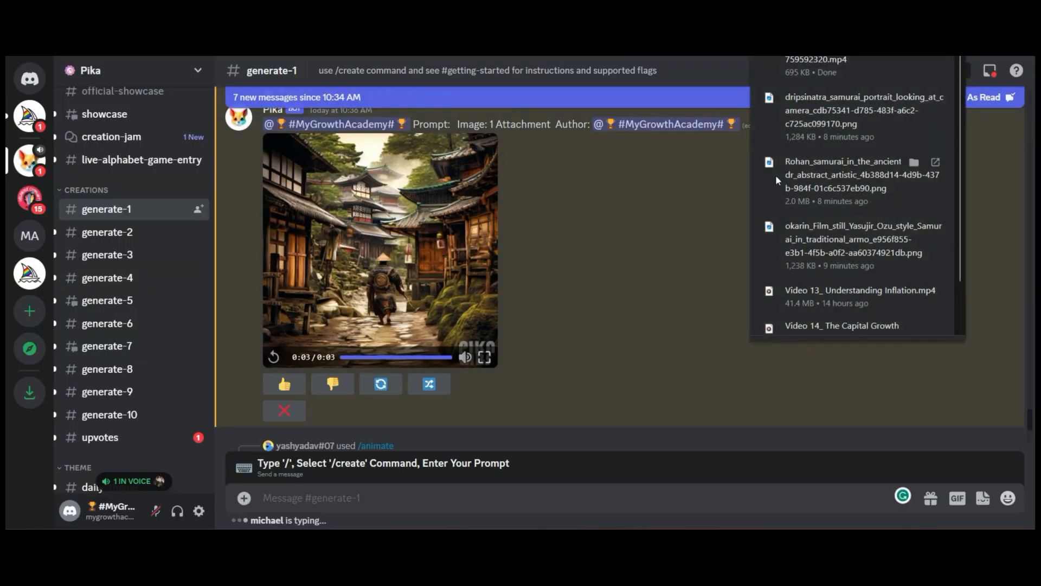
click(606, 247)
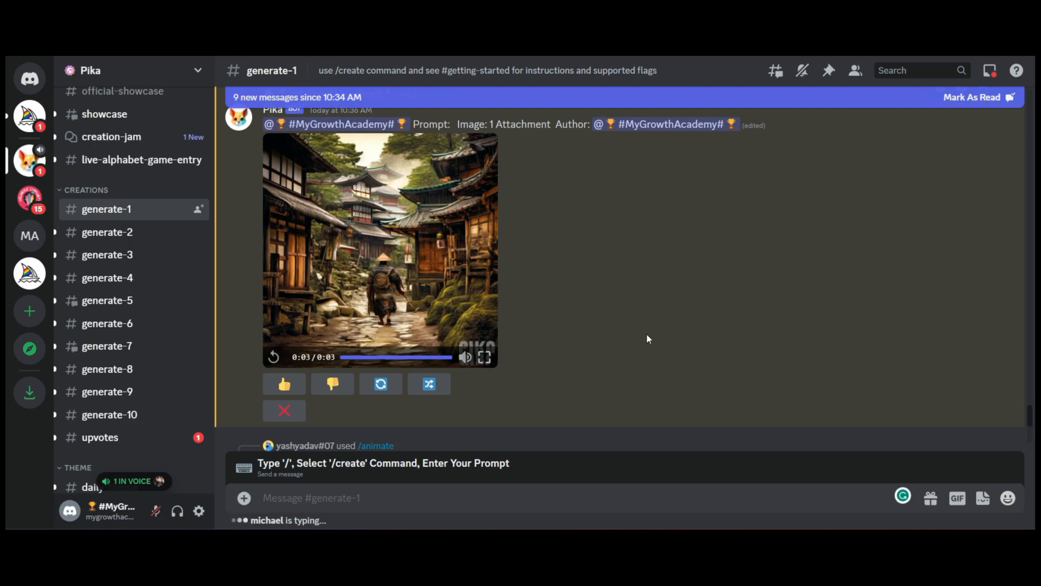
Remix the animated village video with the new prompt "- gs 20" and submit it.
click(429, 385)
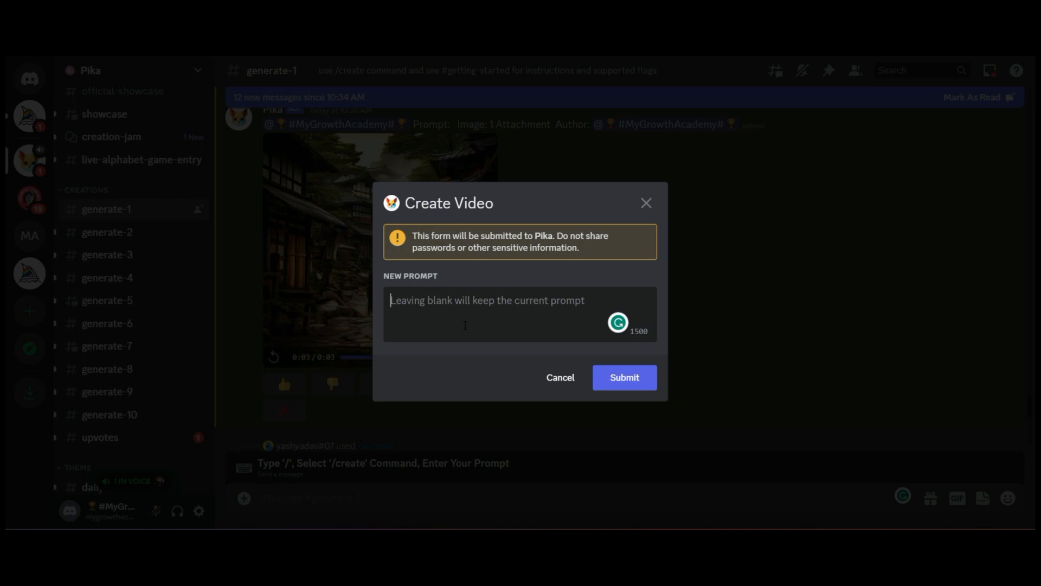
text(- g)
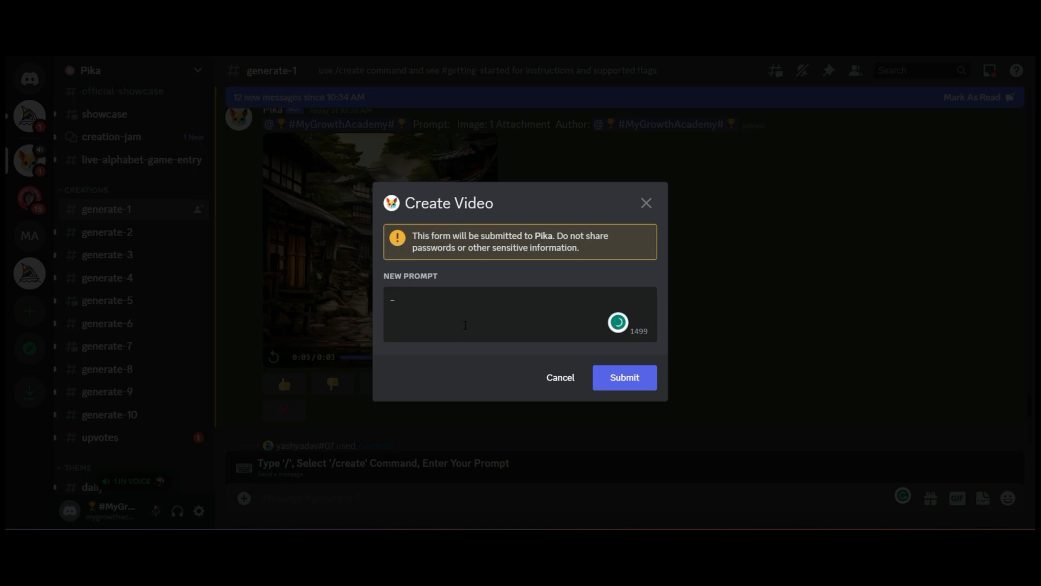
text(s 20)
click(629, 378)
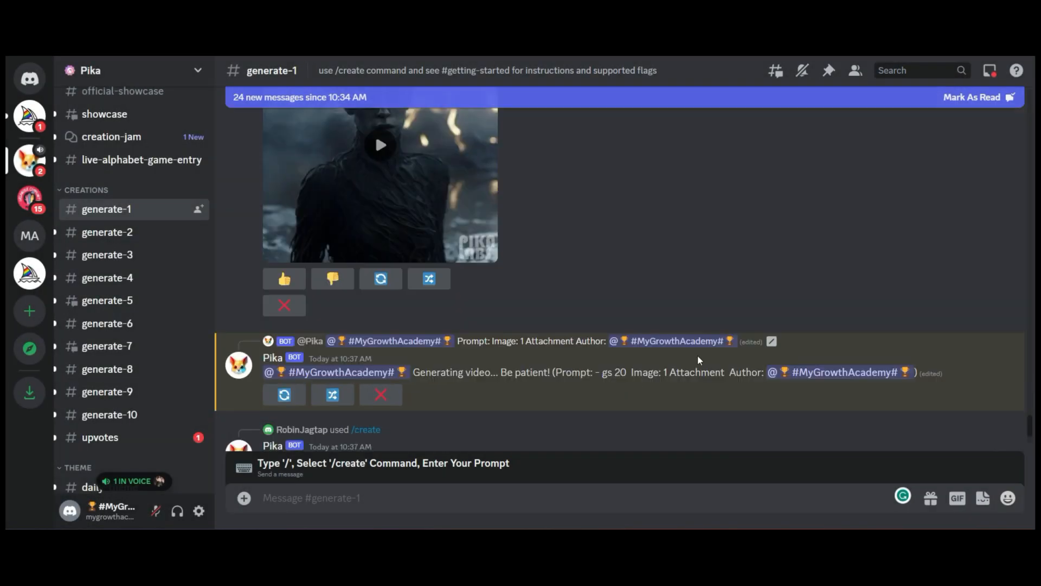
Find the "- gs 20" version of the village video and play it through, replaying it once.
scroll(698, 355, down, 2)
scroll(663, 276, up, 2)
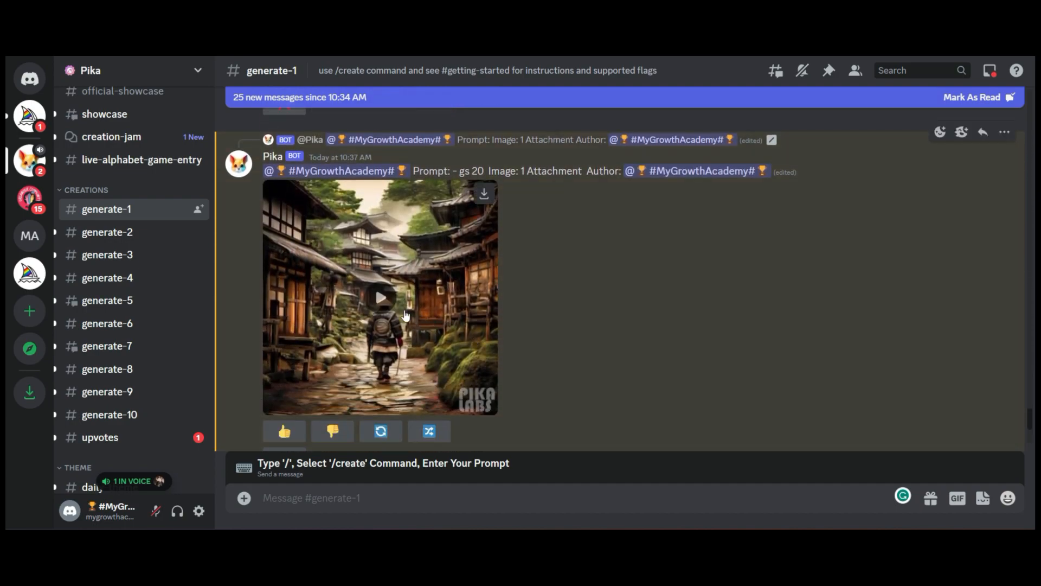
click(381, 295)
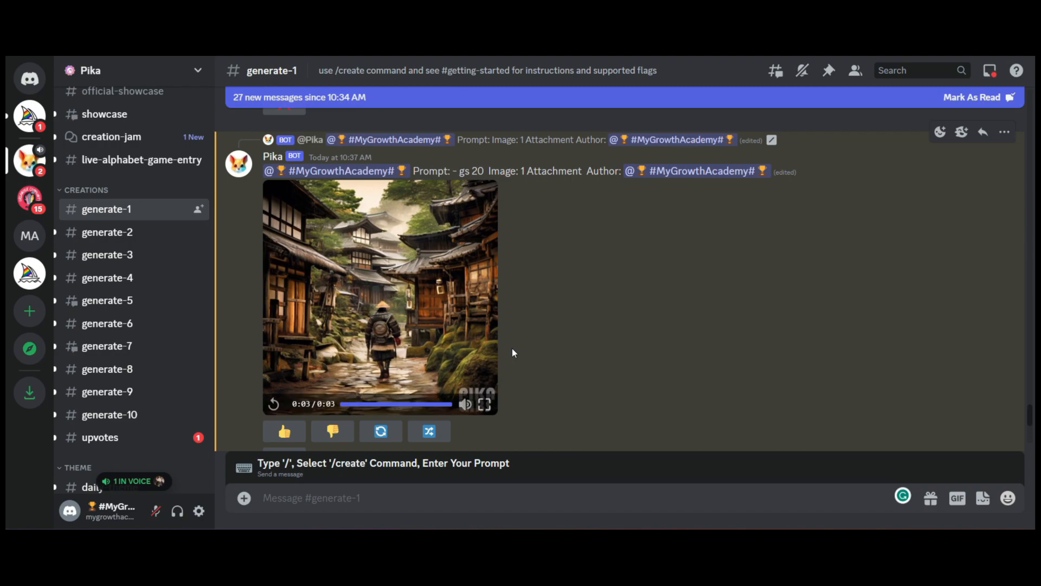
click(384, 308)
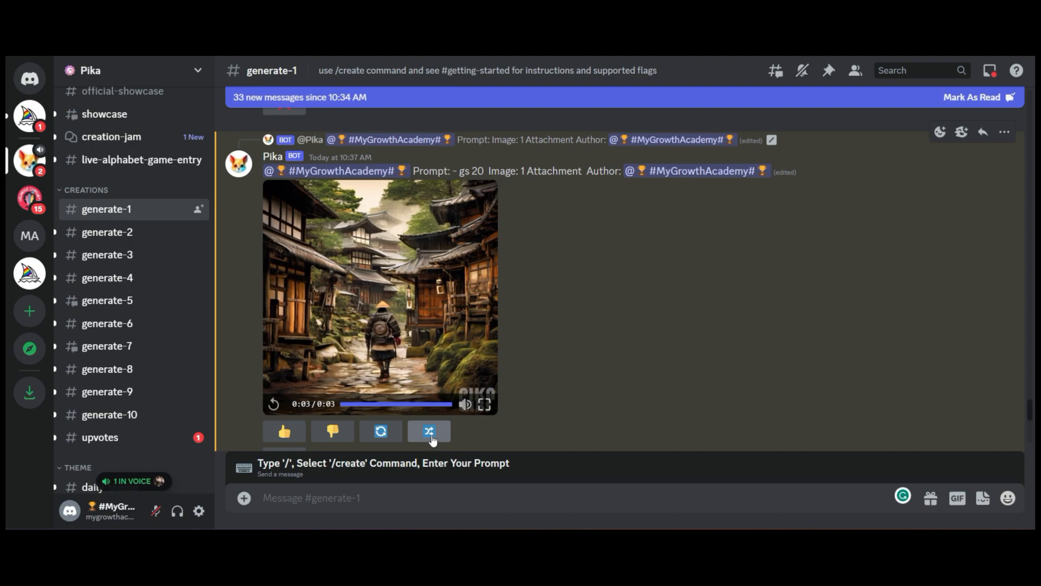
Remix the "- gs 20" video with the prompt samurai walking through the village - gs 20 - neg "deformed, disfigured, low resolution" and submit it.
click(429, 431)
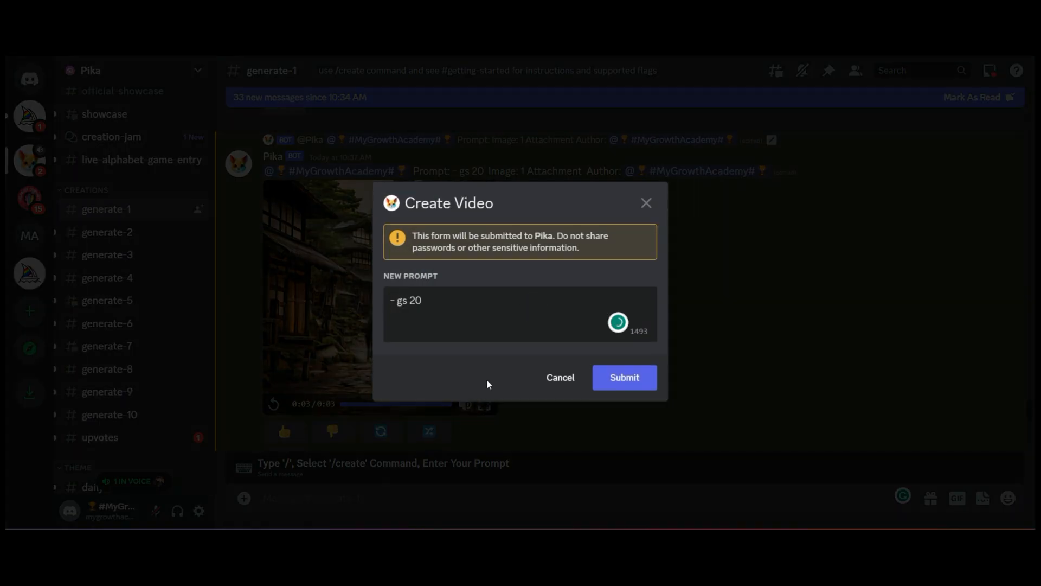
key(ctrl+a)
text(samurai walking through )
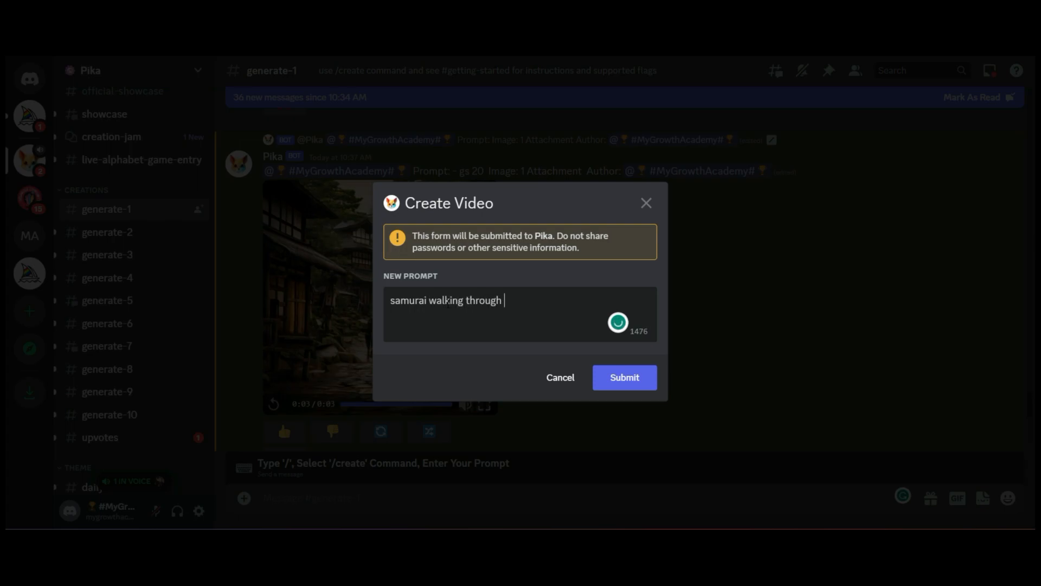
text(the village - gs 20 -)
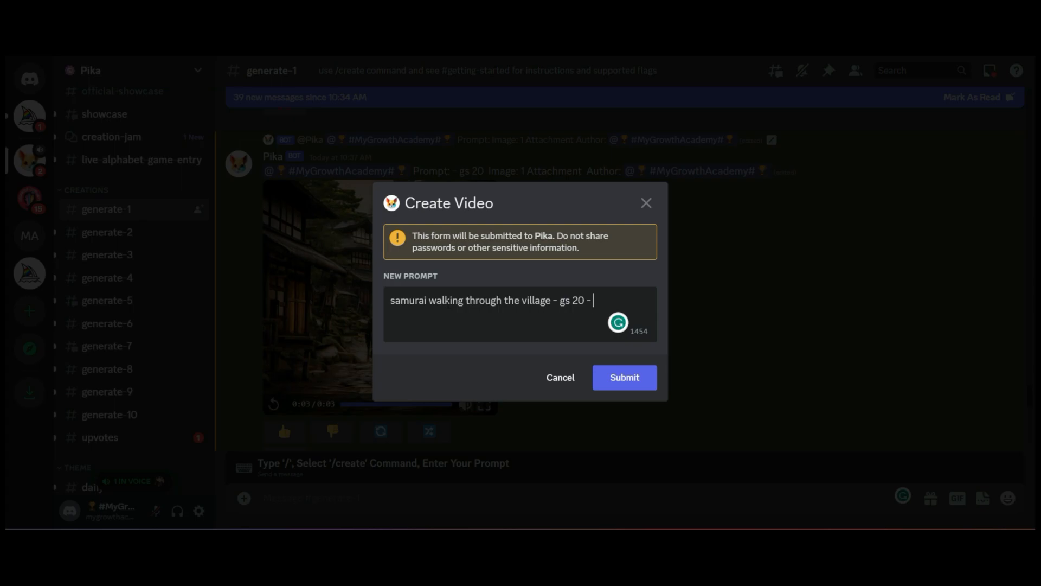
text(neg)
text("deformmed)
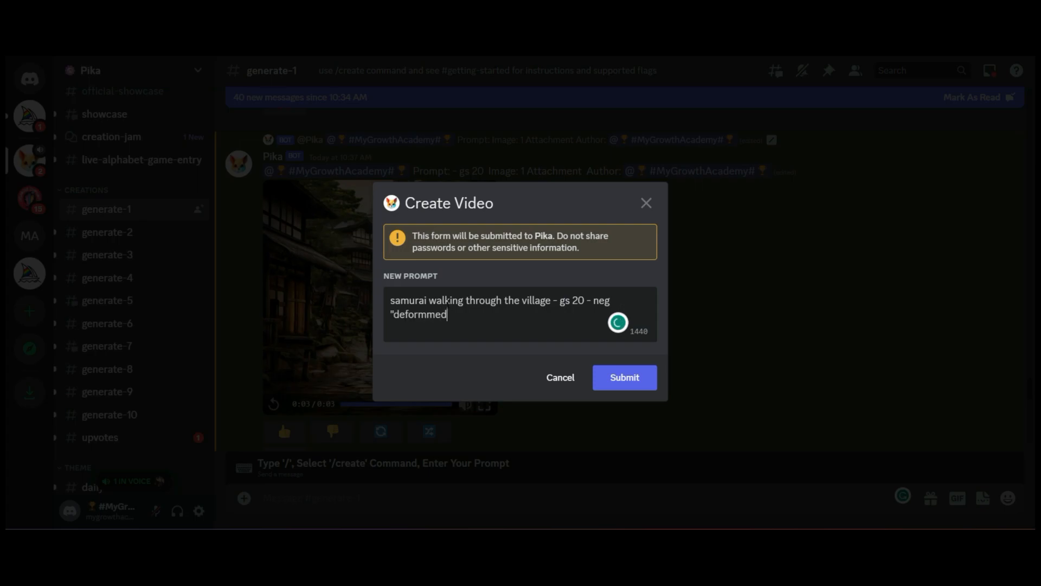
key(BackSpace)
key(BackSpace)
key(BackSpace)
text(ed, disfigured, low resolution")
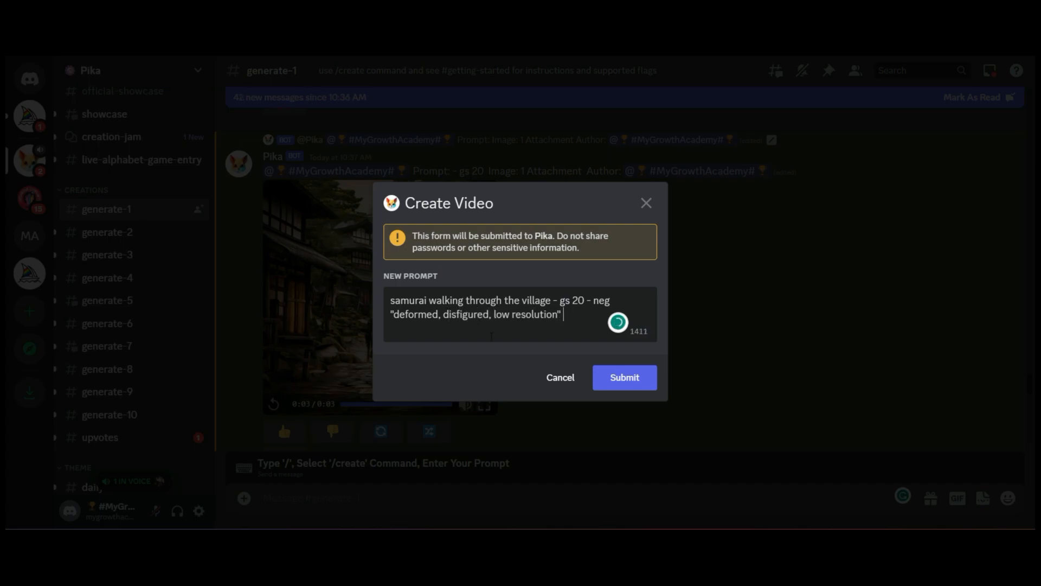
click(627, 381)
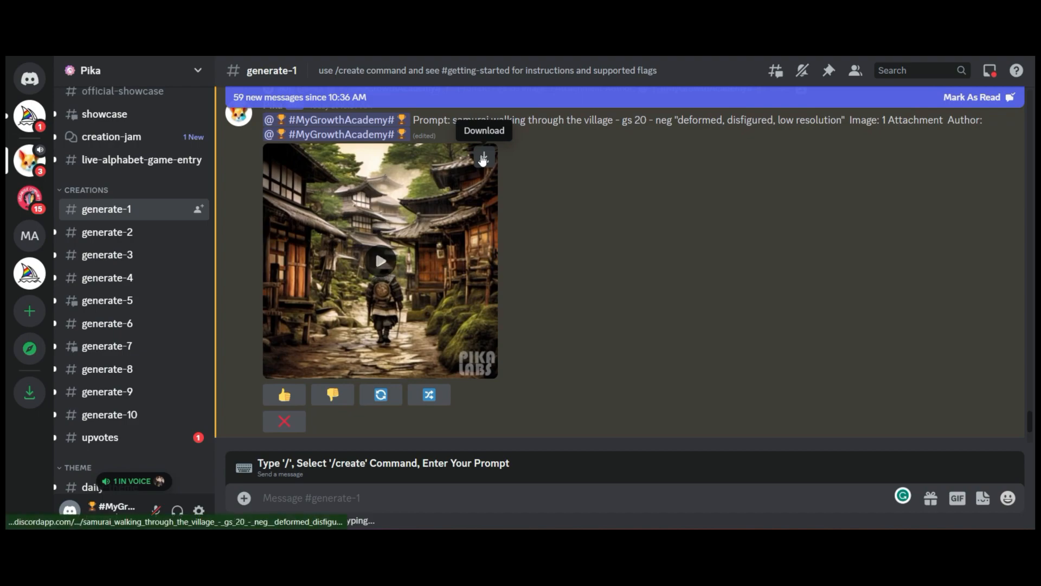
Download the village video made with the negative prompt and play it in the channel.
click(482, 156)
click(583, 244)
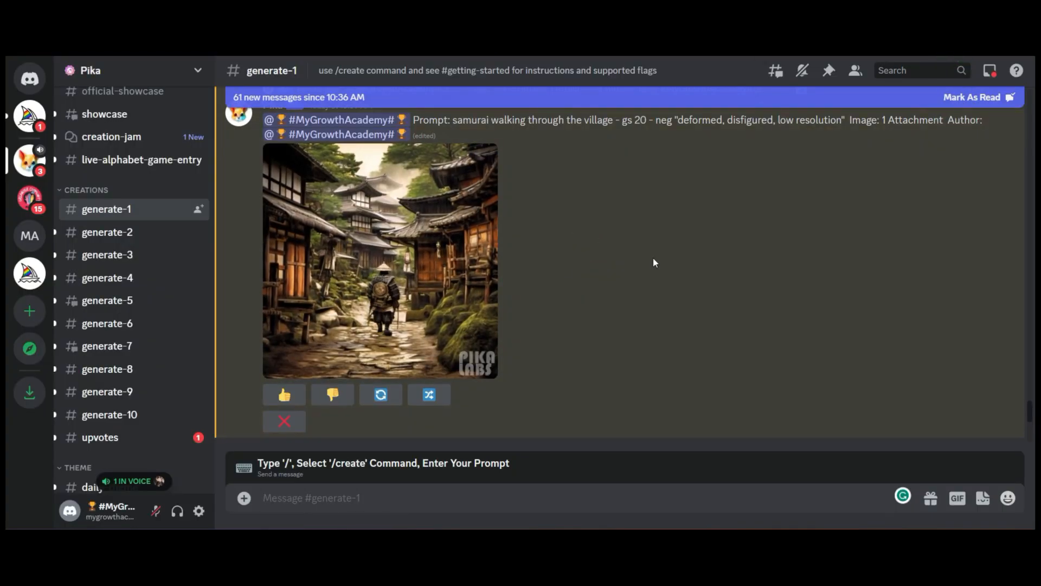
click(378, 267)
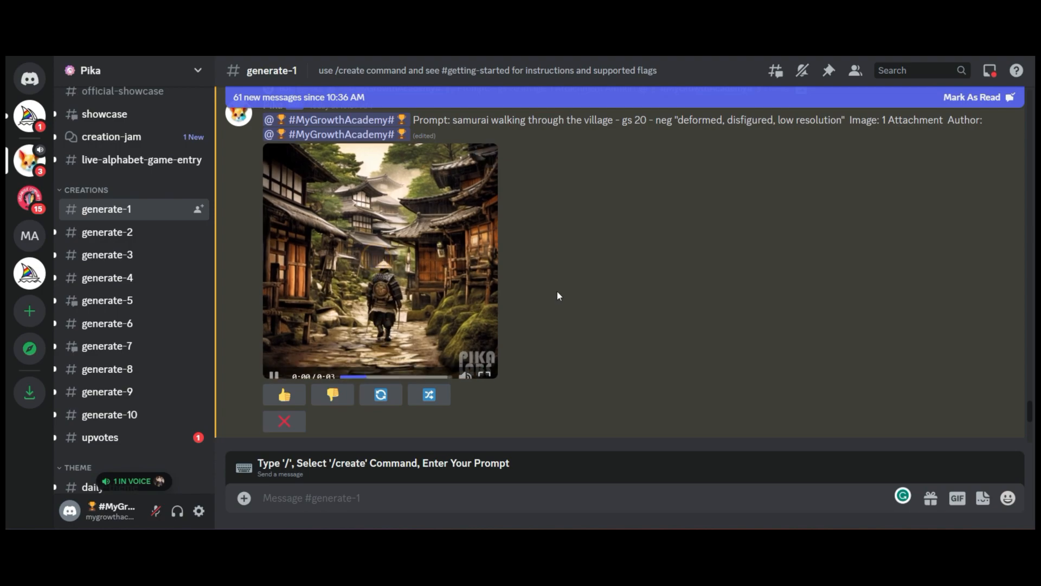
click(399, 276)
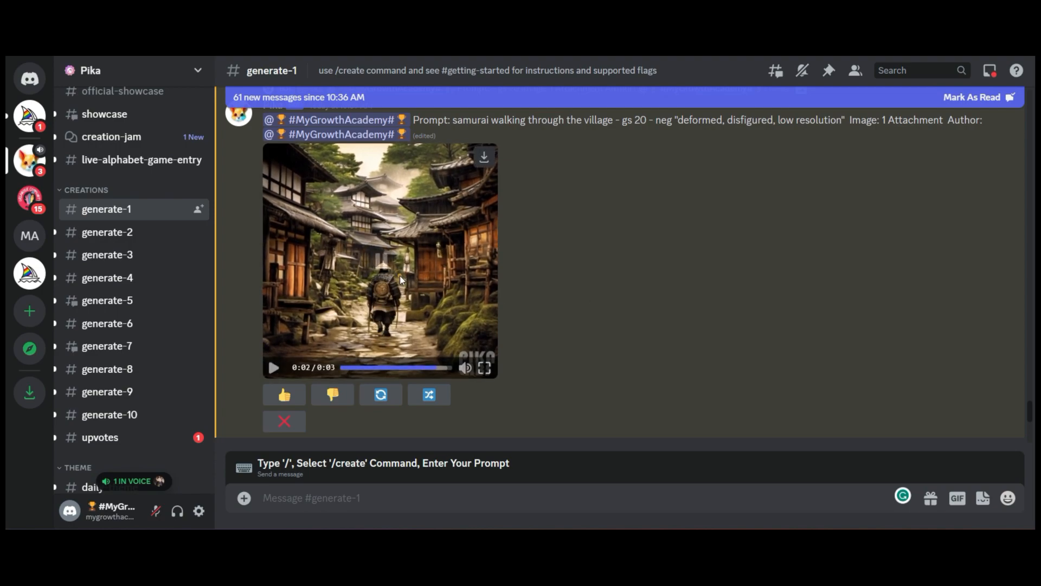
click(391, 271)
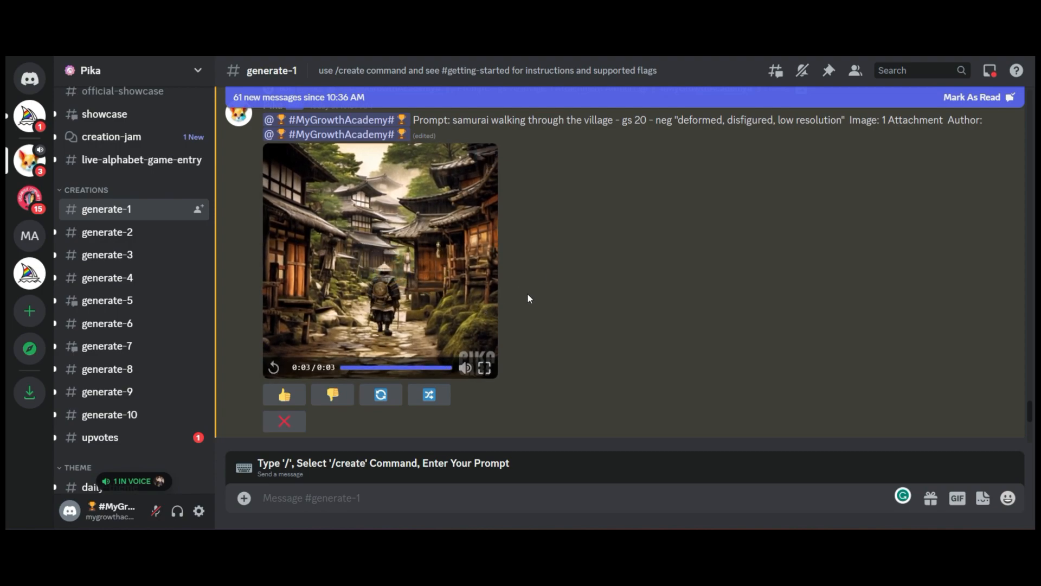
Replay the village video made with the negative prompt to examine the samurai's movement.
click(387, 275)
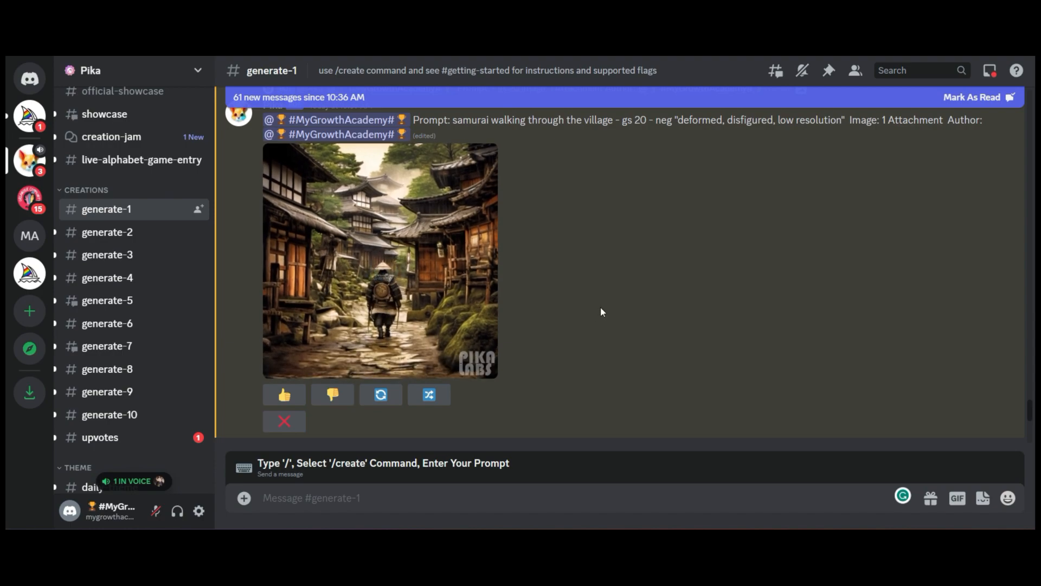
click(600, 306)
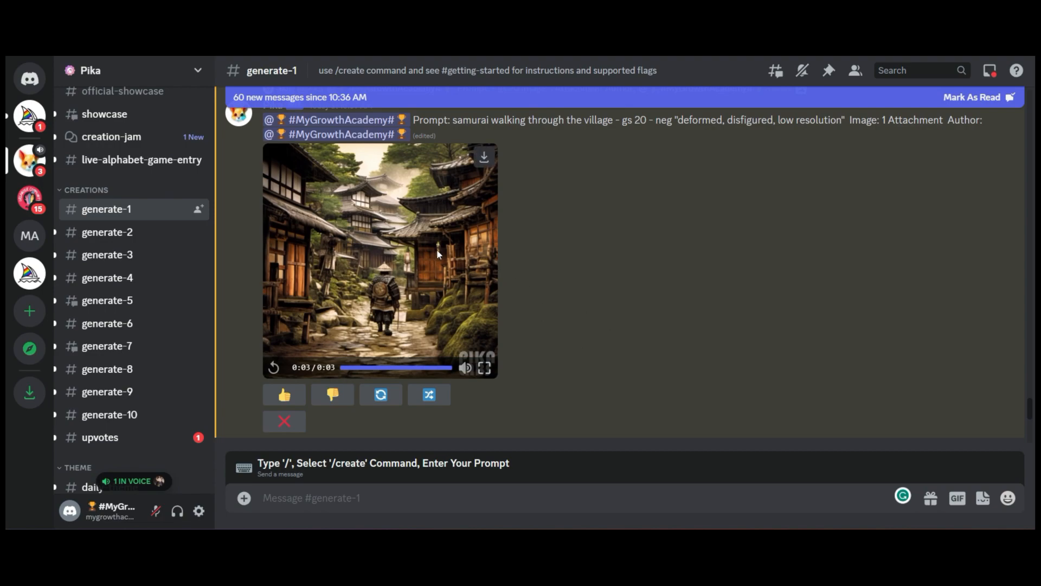
click(318, 502)
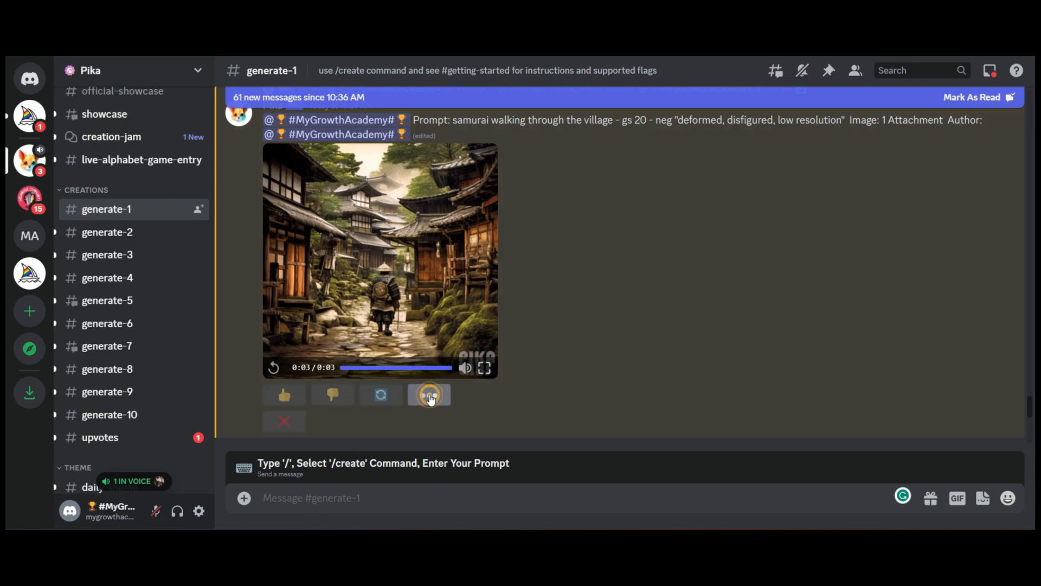
Remix the negative-prompt village video with "- ar 16:9" added at the end of its prompt and submit it.
click(429, 396)
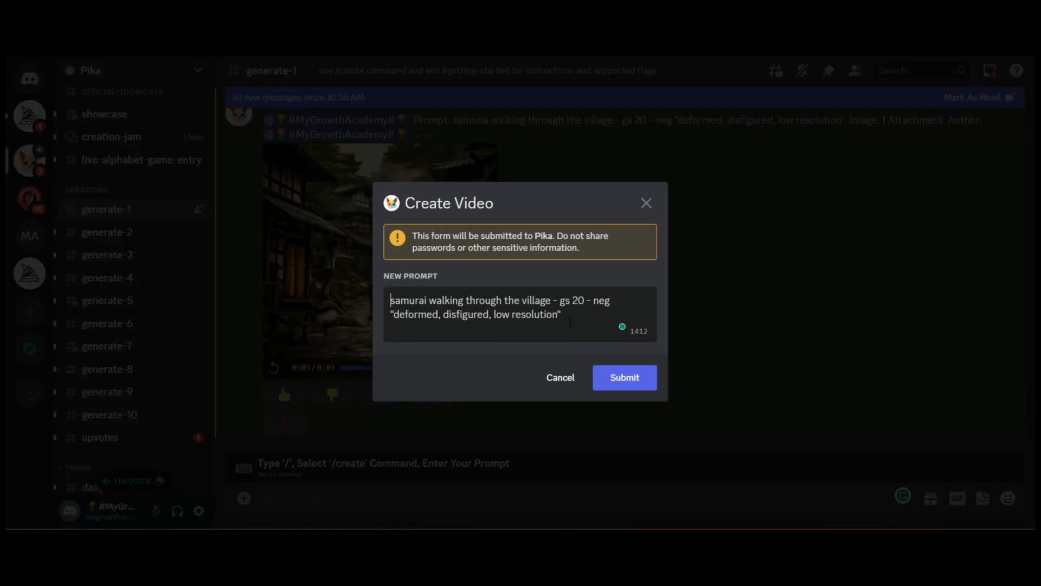
click(566, 319)
text(- ar 16:9)
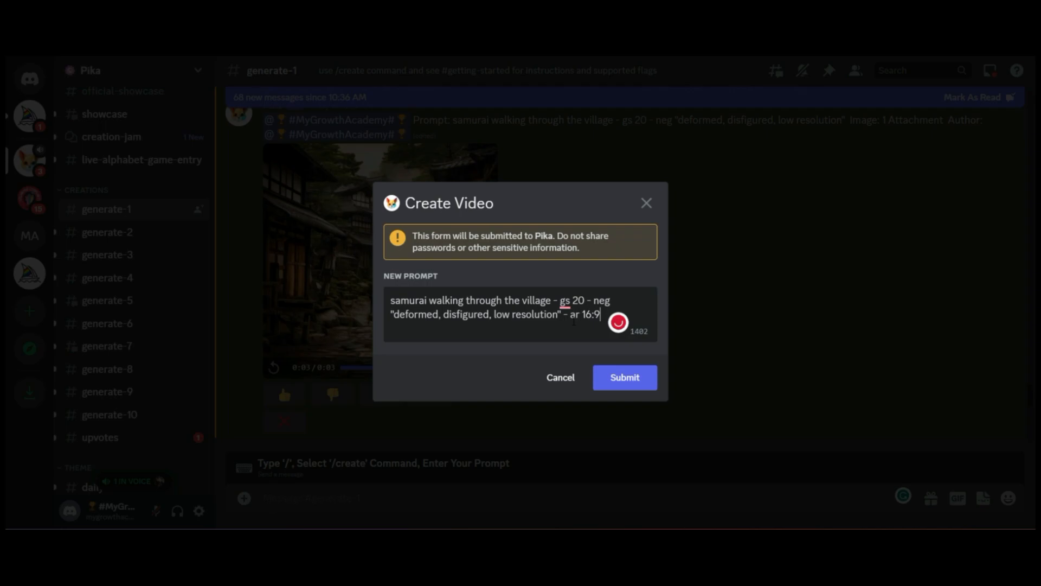
click(625, 377)
Download the "- ar 16:9" version of the village video and play it in the channel.
scroll(635, 280, down, 2)
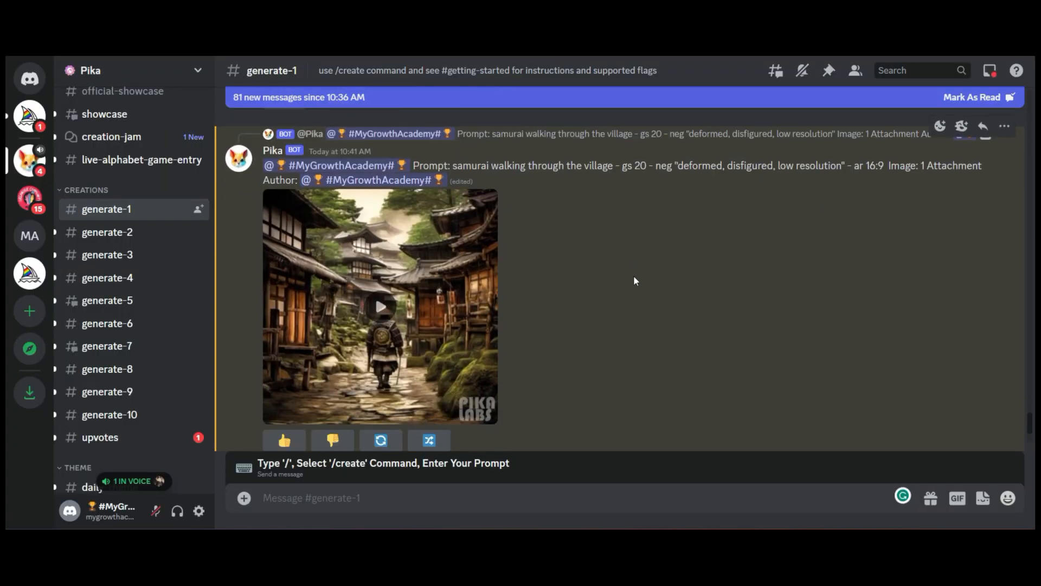
click(484, 171)
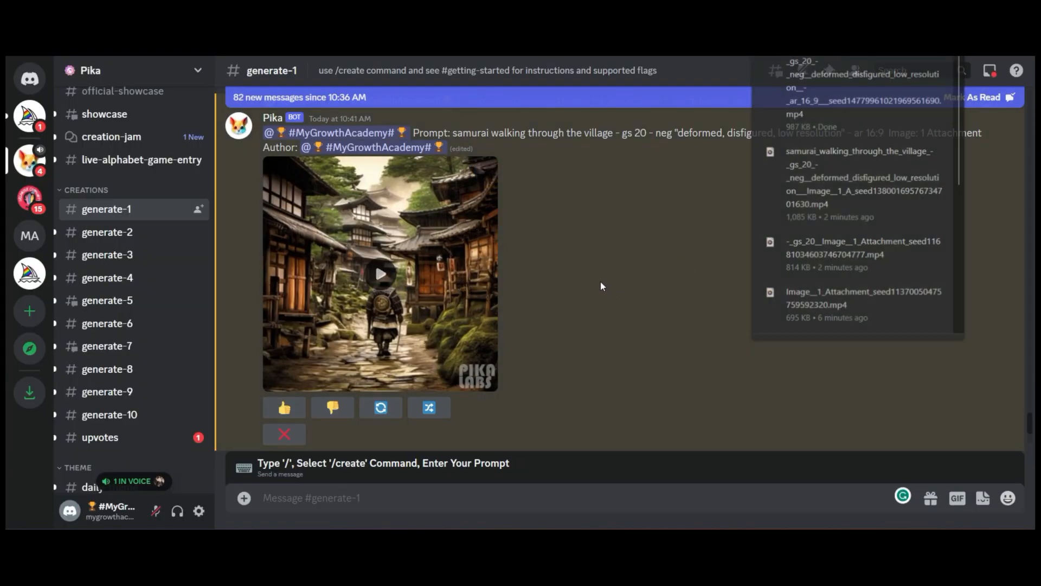
click(380, 276)
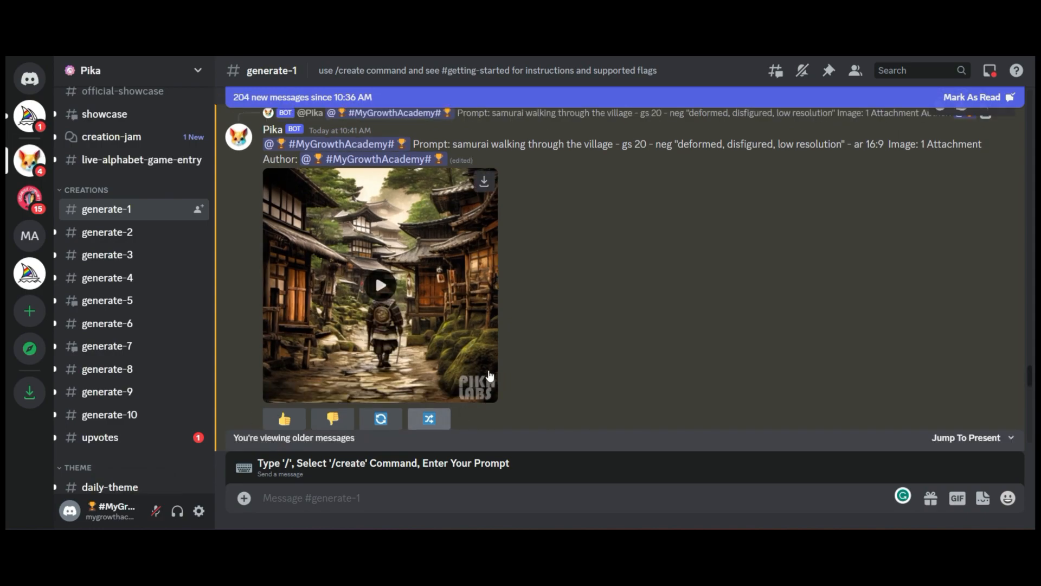
Remix the "- ar 16:9" village video with "- motion 4" added at the end of its prompt and submit it.
scroll(487, 377, down, 1)
click(428, 352)
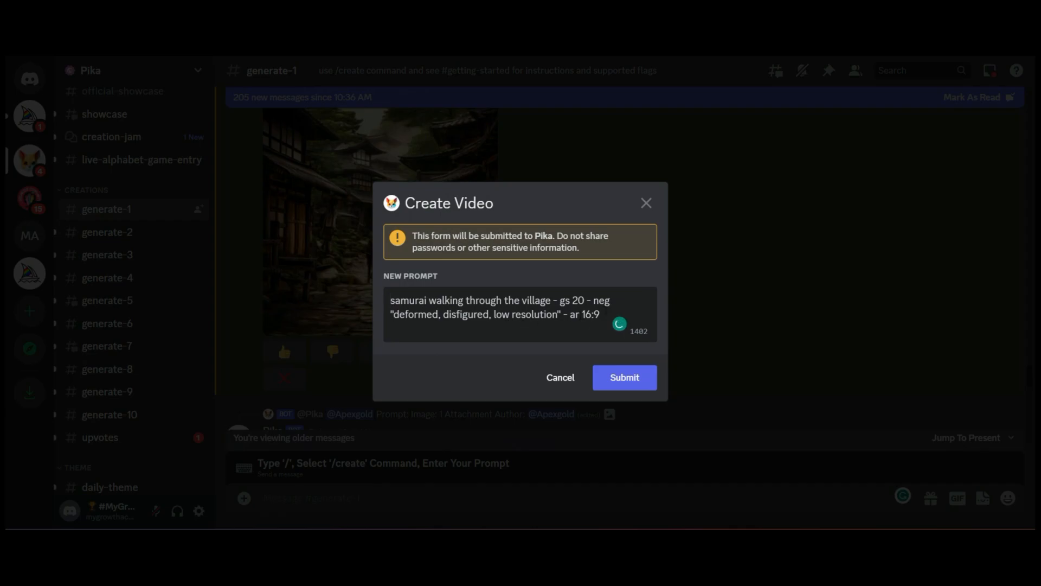
text(- motion)
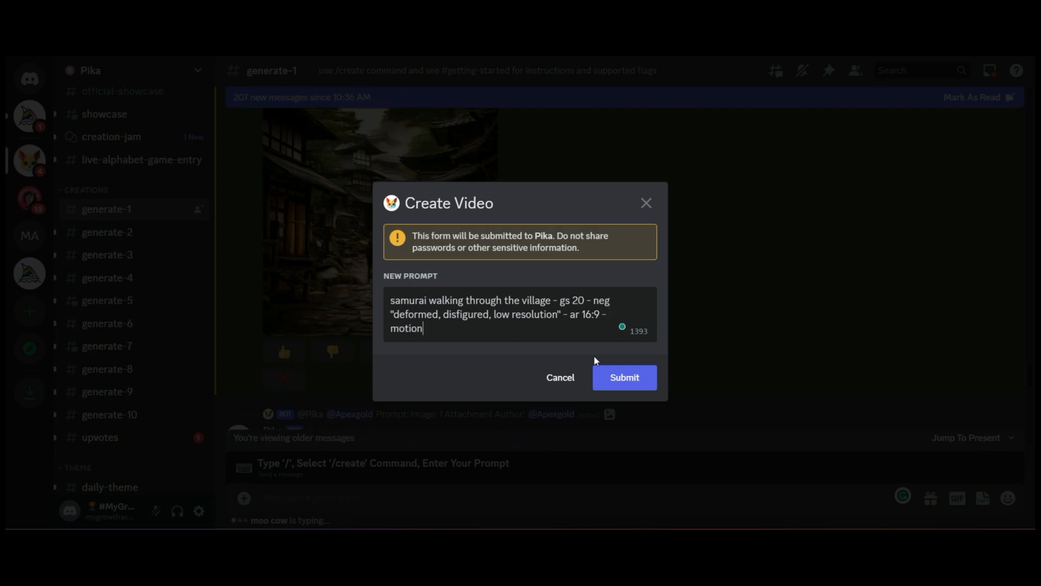
text( 4)
click(616, 369)
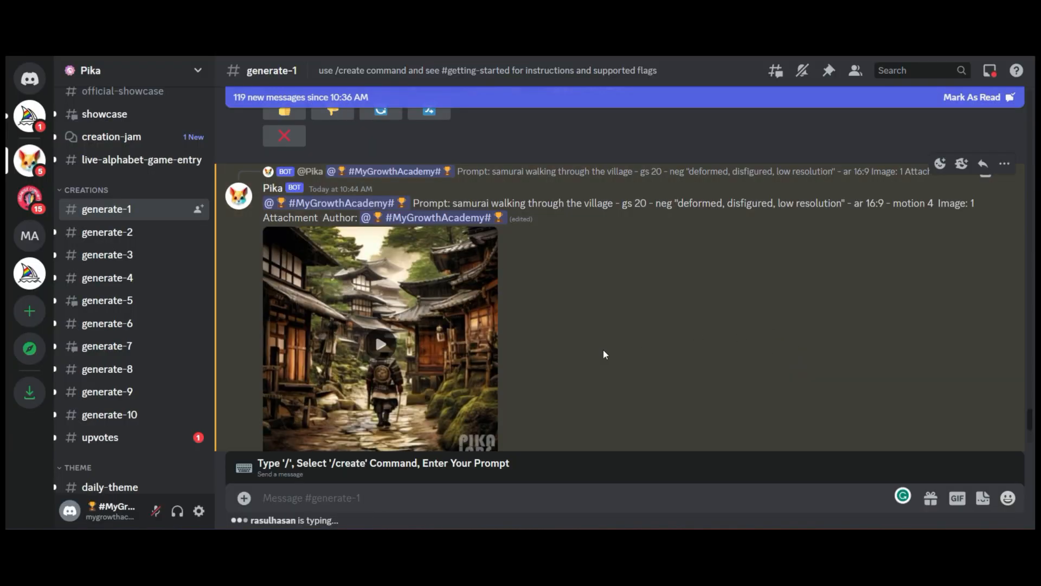
Play the "- motion 4" version of the village video in the channel.
scroll(603, 354, down, 2)
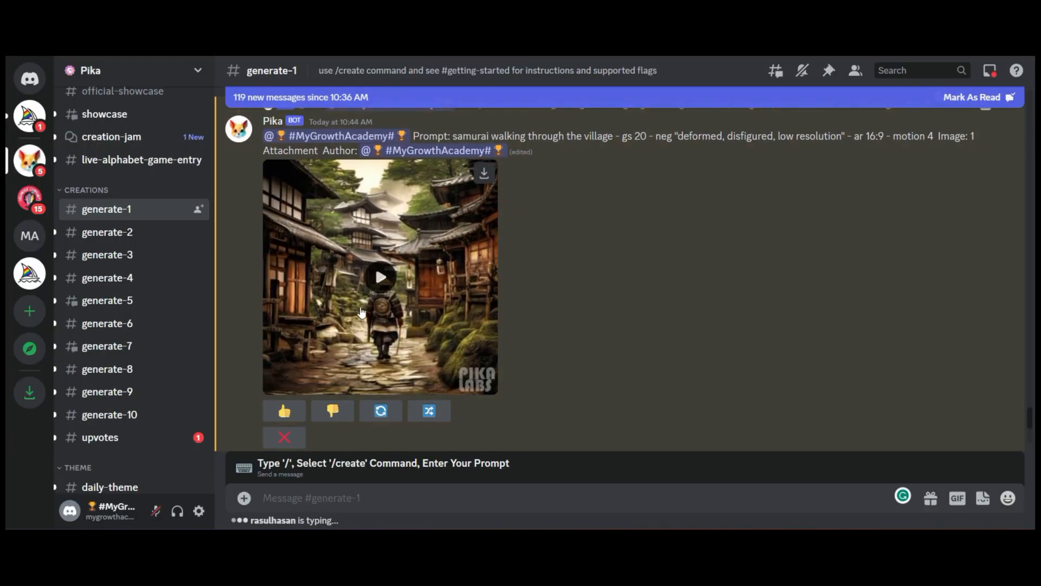
click(382, 277)
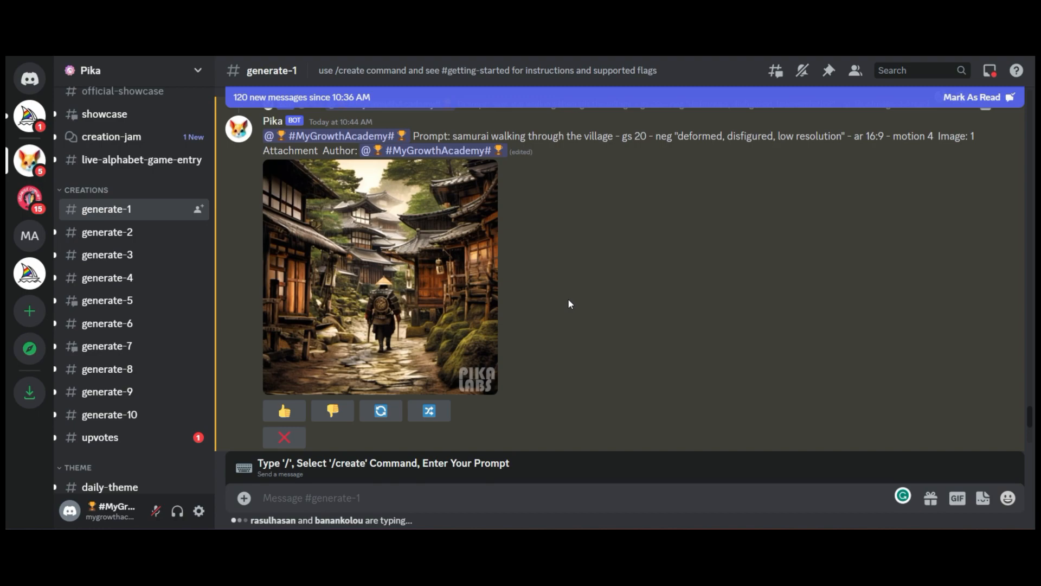
Start the /animate command and attach the PNG samurai portrait looking at the camera.
text(/)
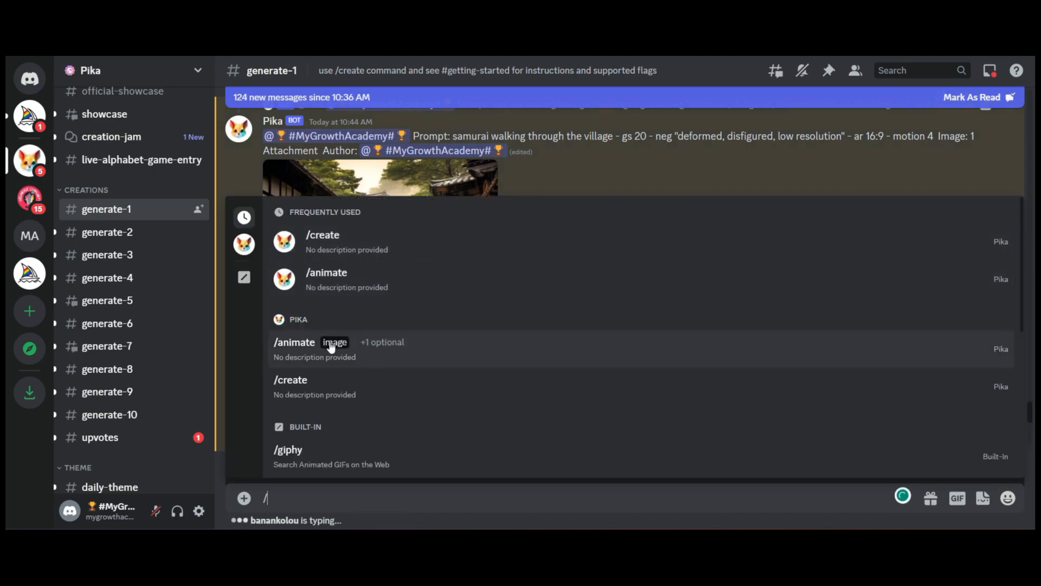
click(425, 347)
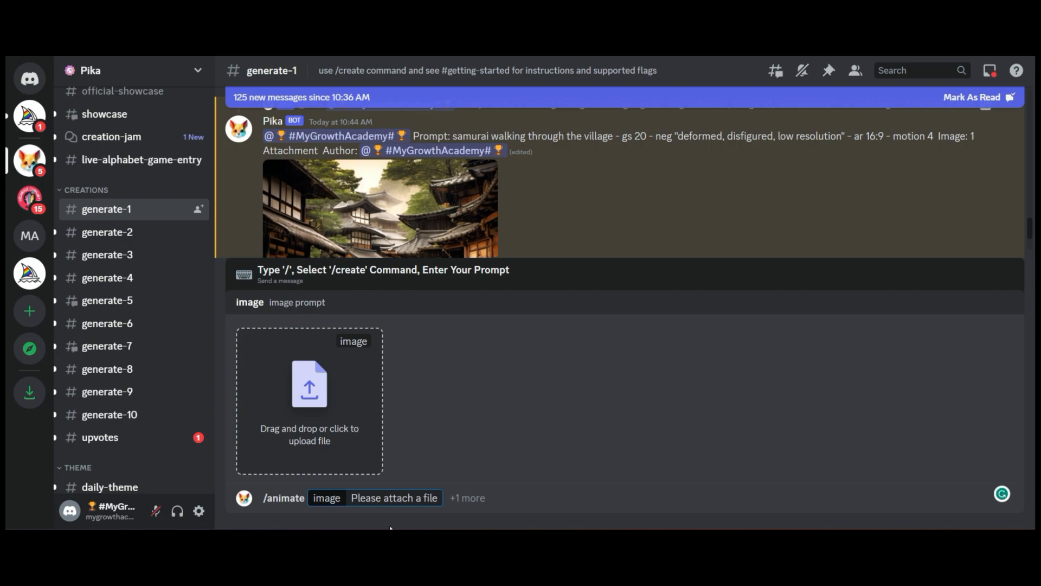
click(299, 408)
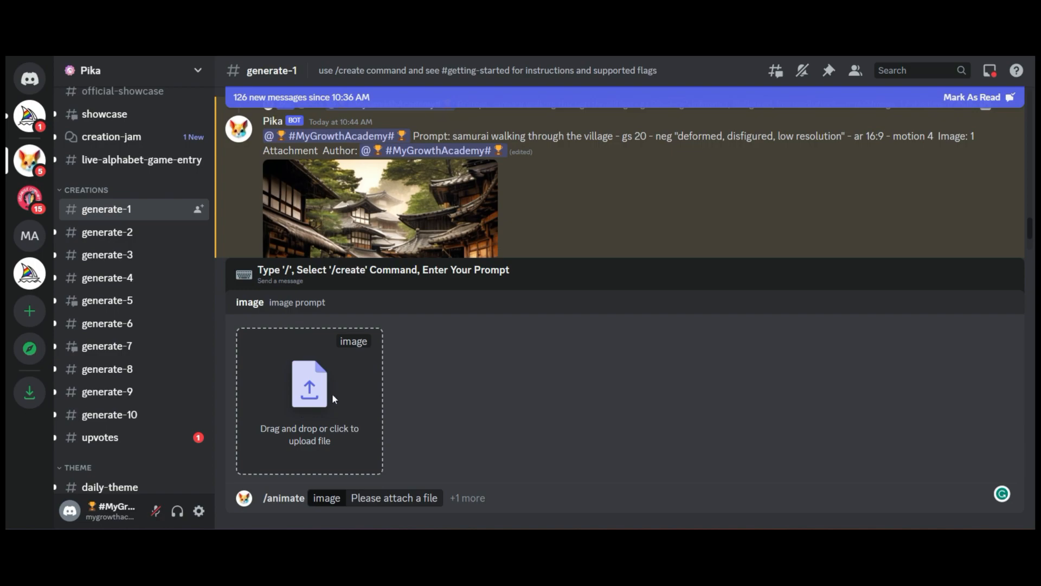
double_click(219, 148)
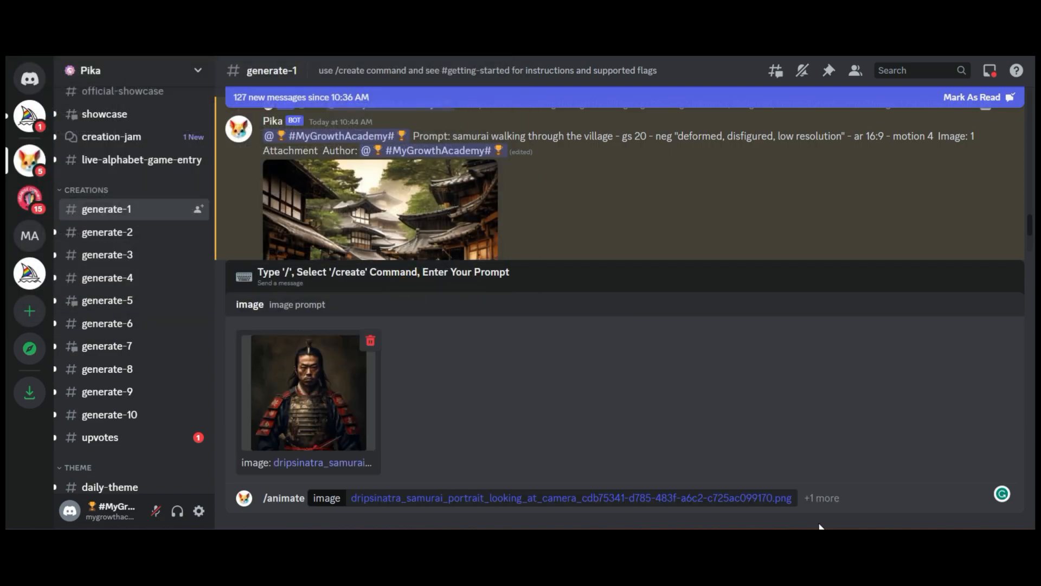
Add the text "samurai nodding" after the attached portrait and send the /animate command.
click(822, 500)
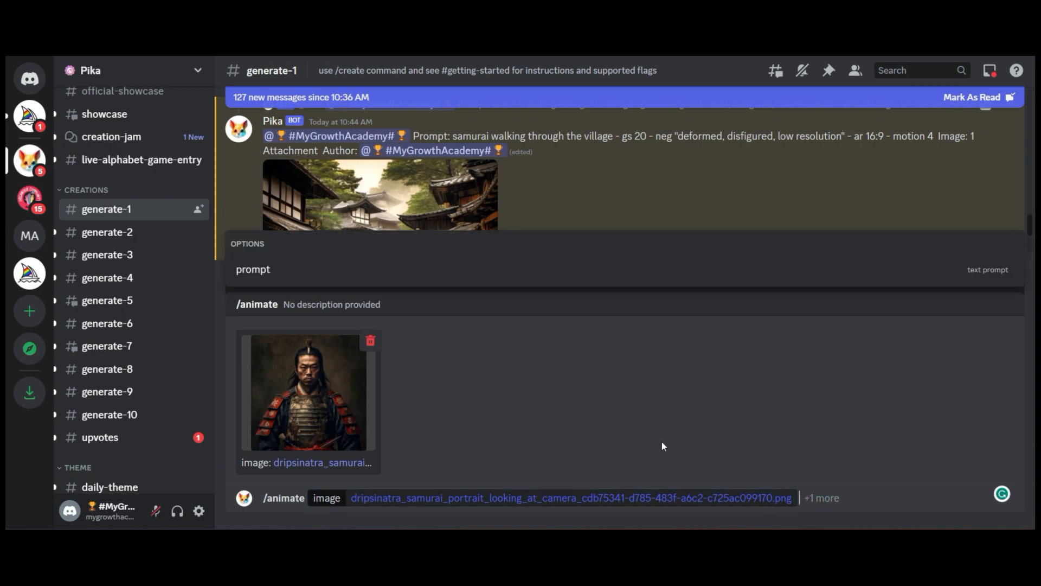
click(298, 309)
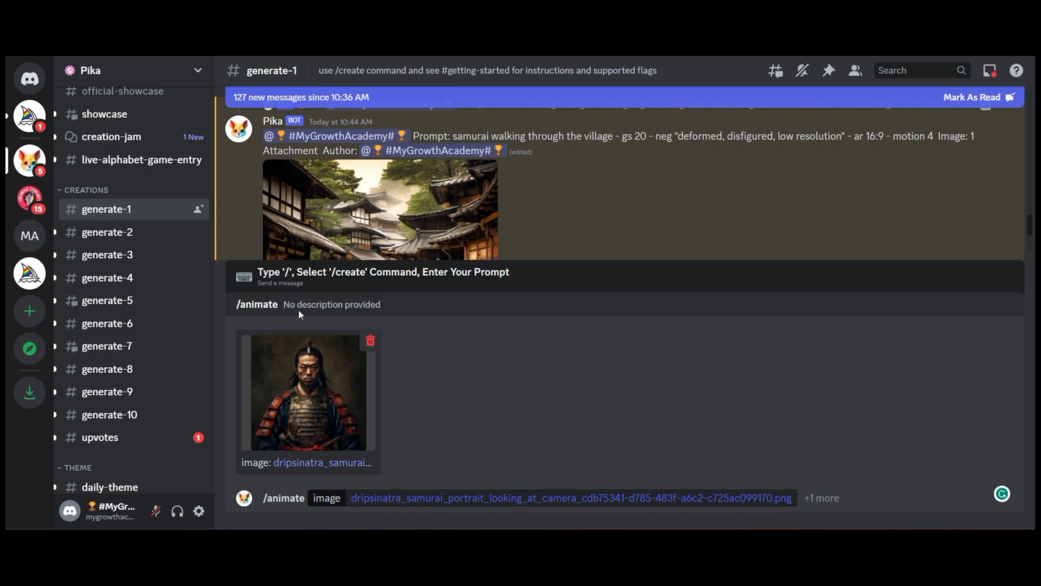
click(806, 499)
text(samurai)
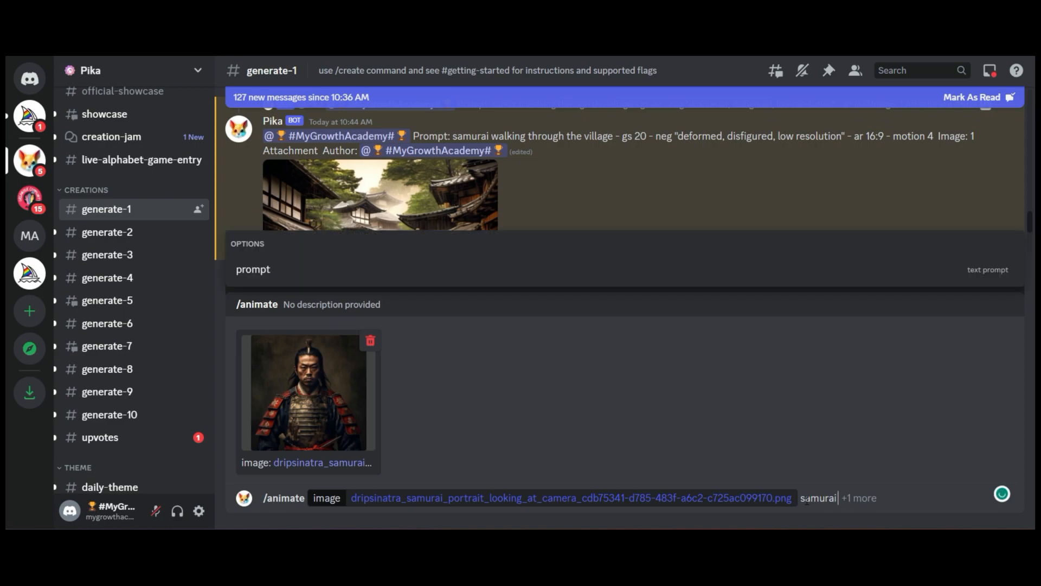
text( nodding)
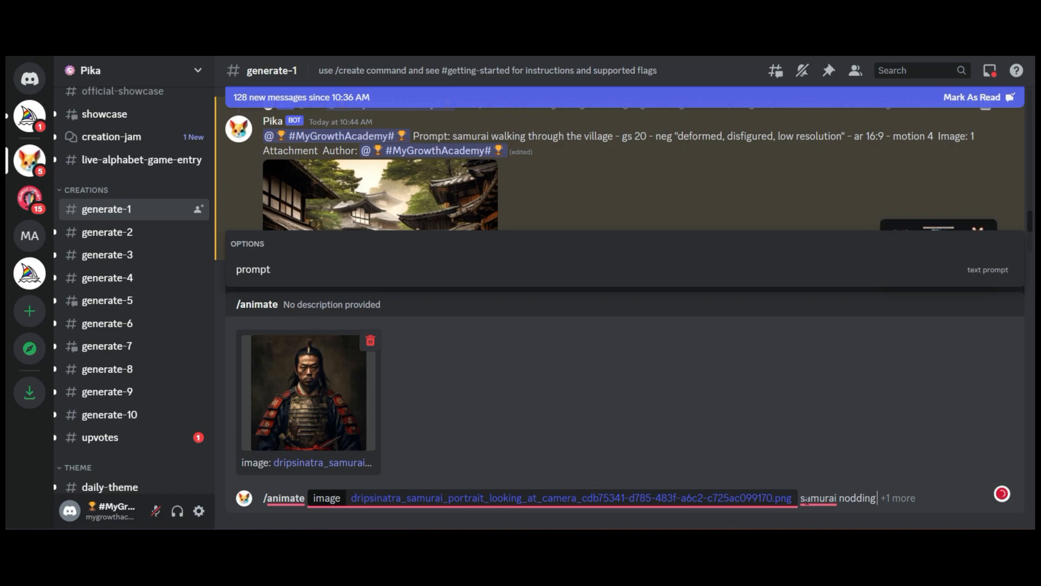
key(Return)
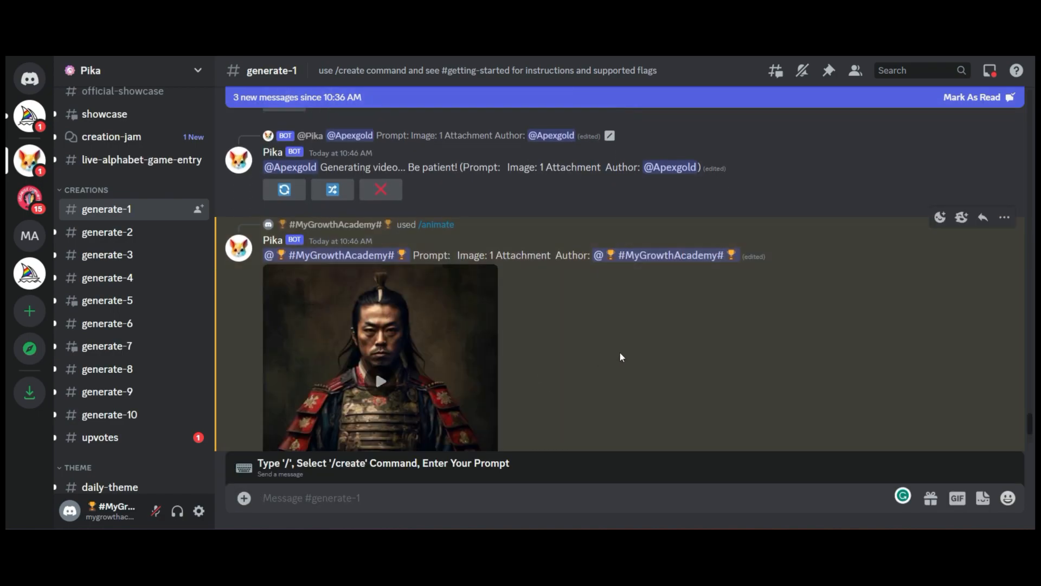
Play the animated samurai portrait video and replay it to check the movement.
click(381, 247)
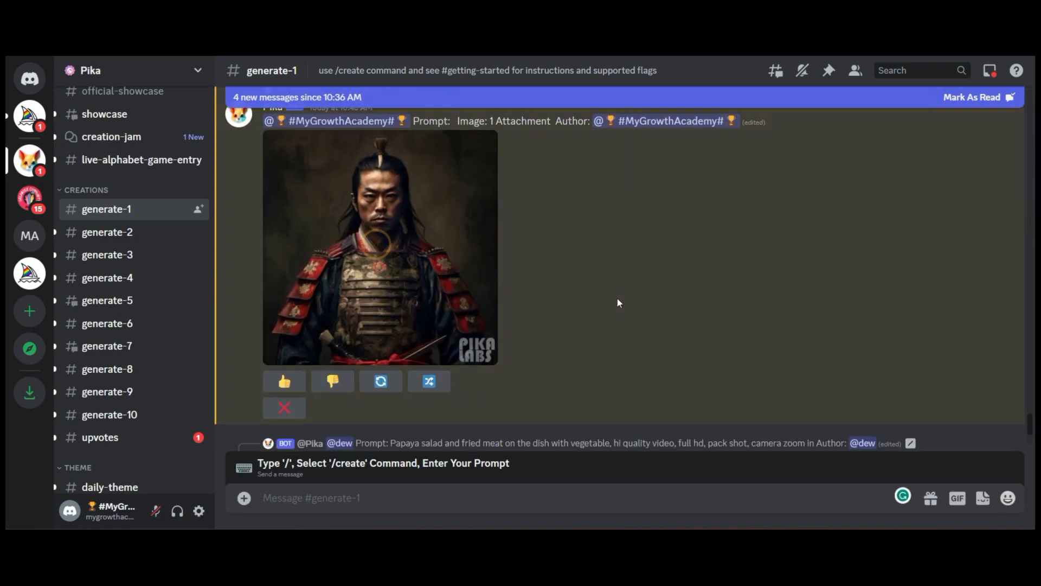
mouse_move(403, 258)
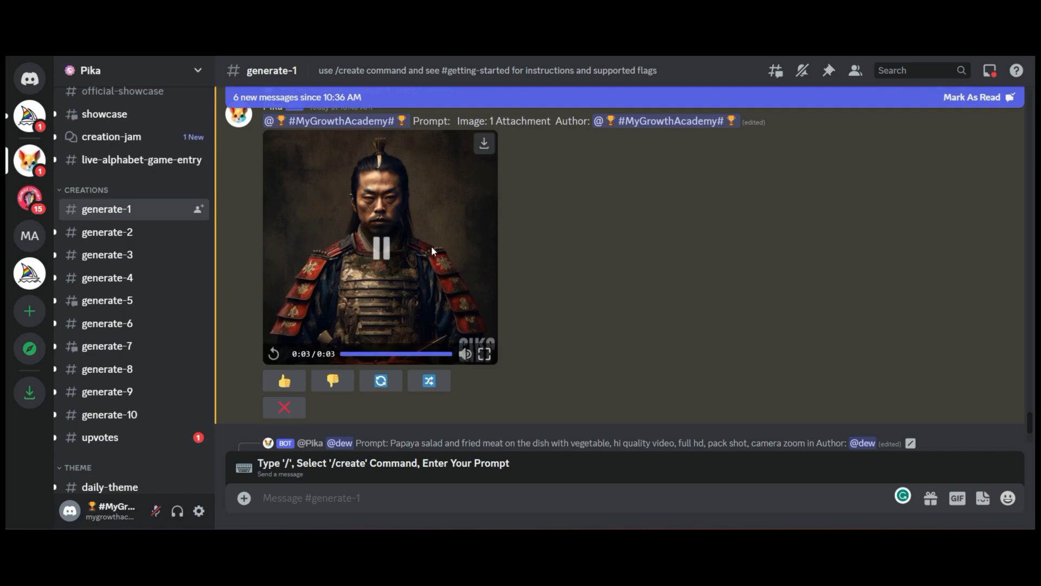
click(380, 249)
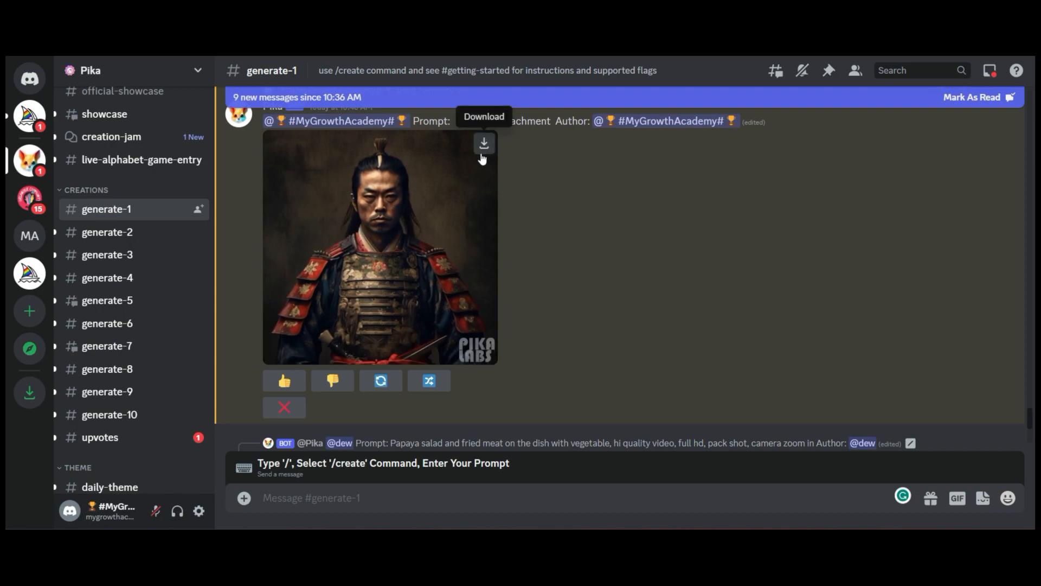
Remix the animated samurai portrait with the new prompt "- gs 18 - as 9:16 - motion 4" and submit it.
click(429, 382)
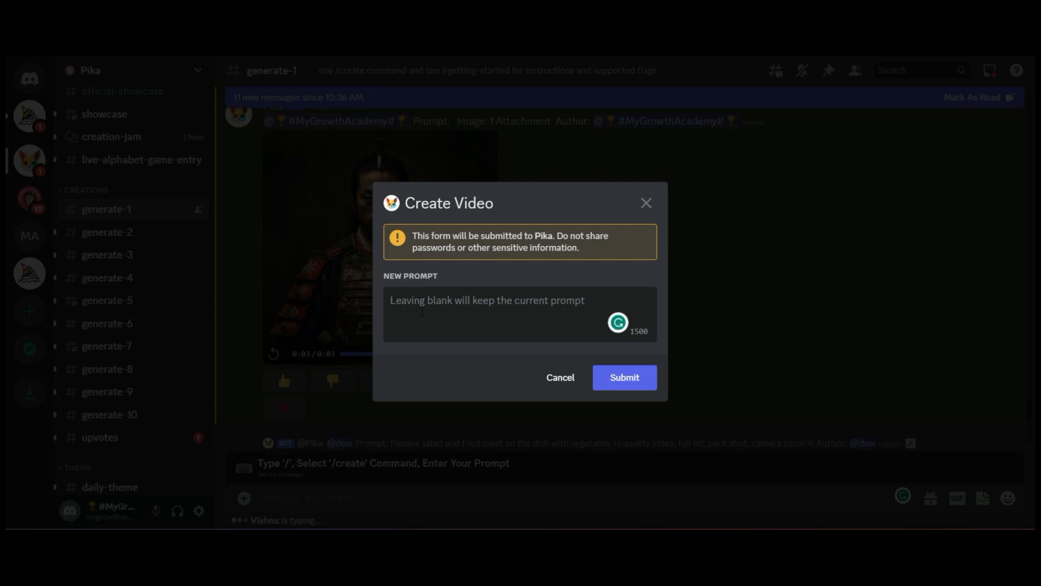
text(-)
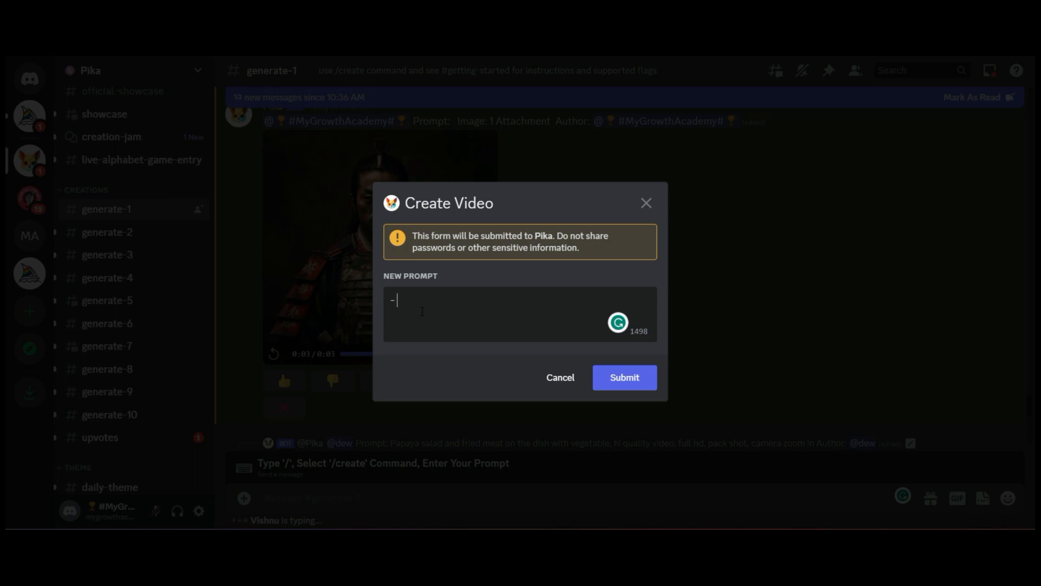
text(gs 18 - as 9:16 - motion 4)
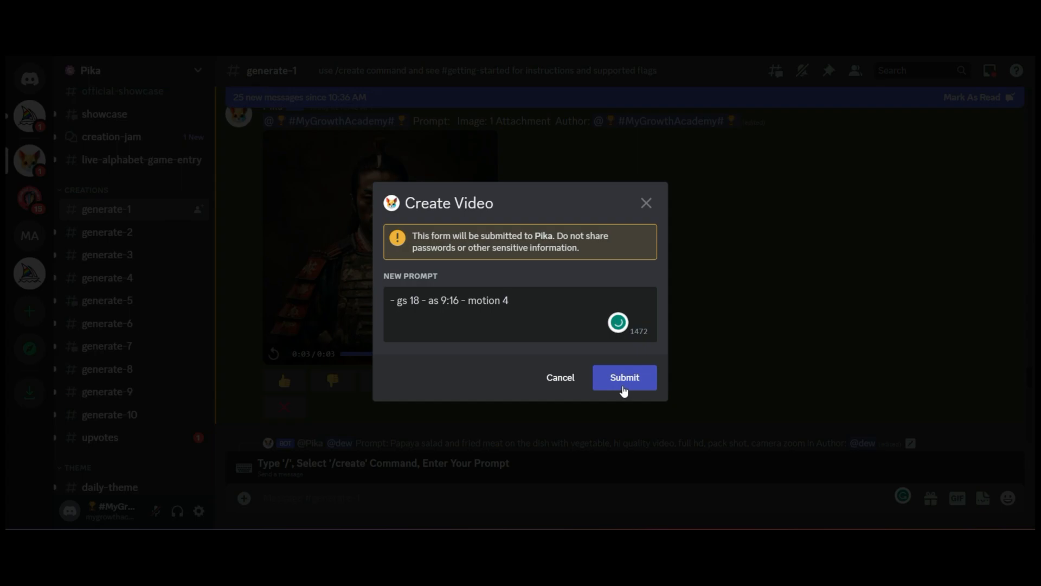
click(622, 387)
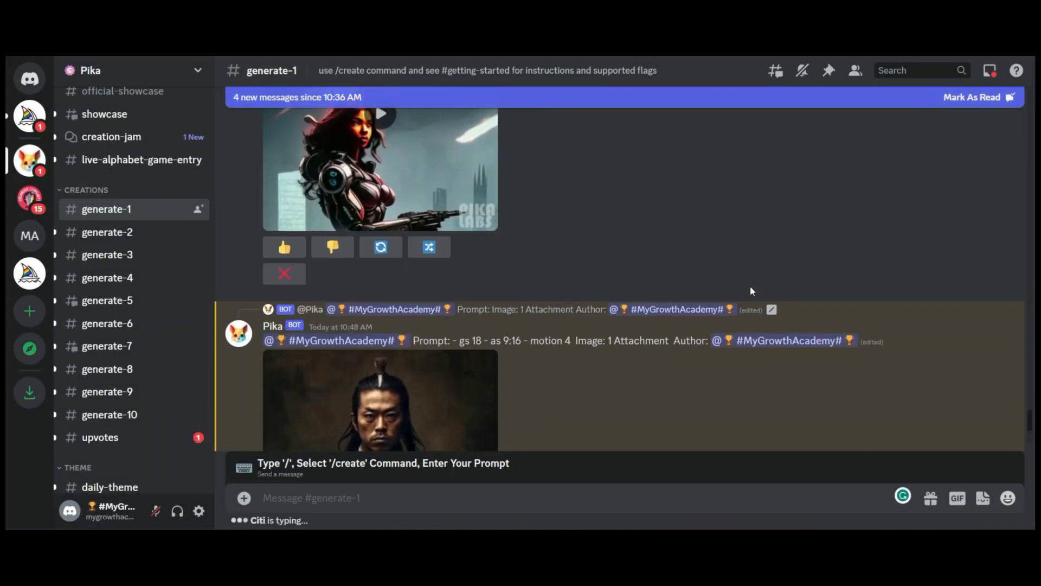
Play the "- gs 18 - as 9:16 - motion 4" version of the samurai portrait and replay it once.
scroll(750, 291, down, 4)
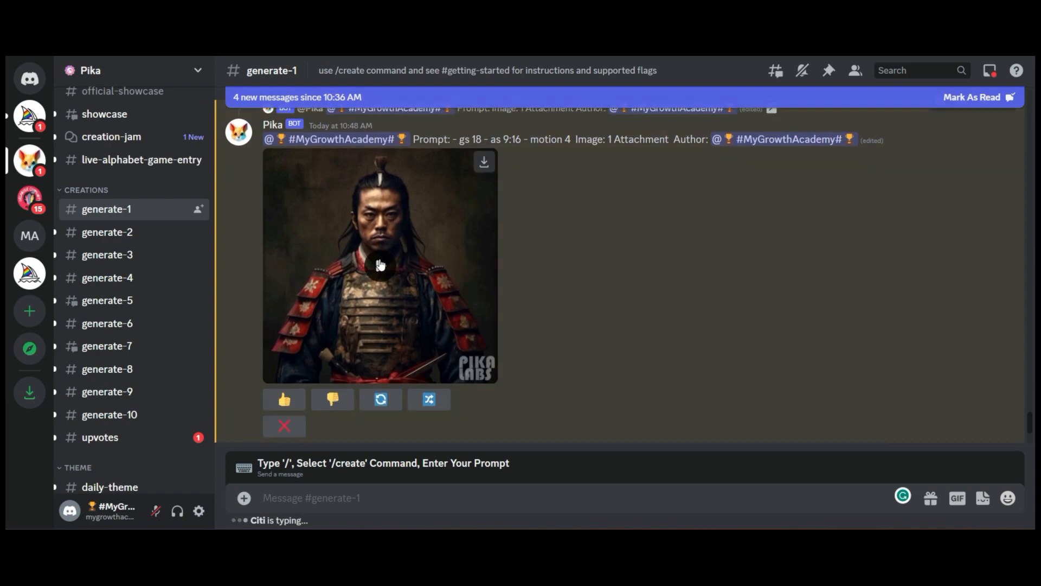
click(380, 264)
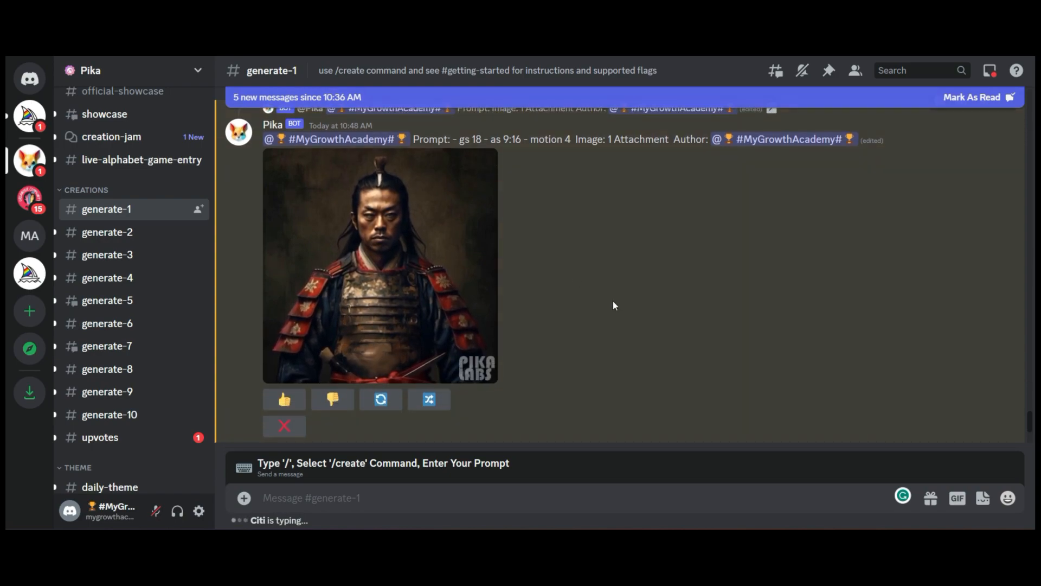
click(382, 267)
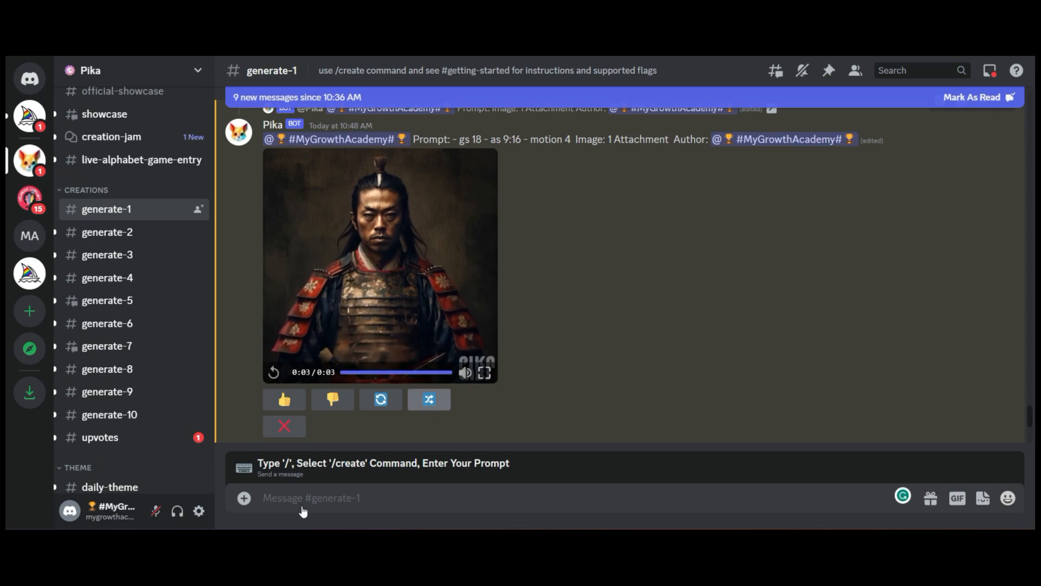
Remix the samurai portrait with the prompt "man nodding - gs 18 - as 9:16 - motion 4", submit it and play the new video.
click(429, 399)
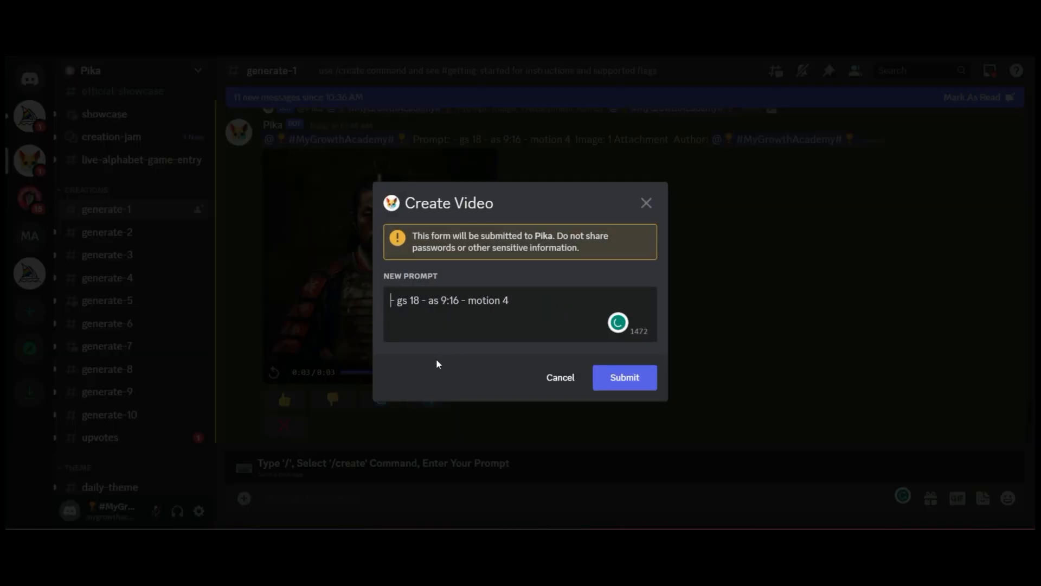
text(man nodd)
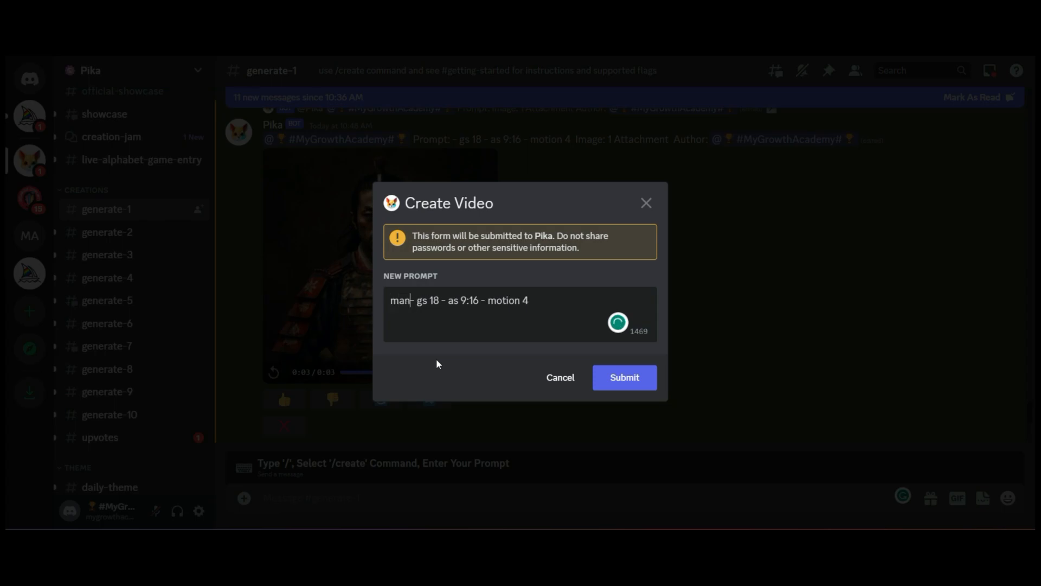
text(ing)
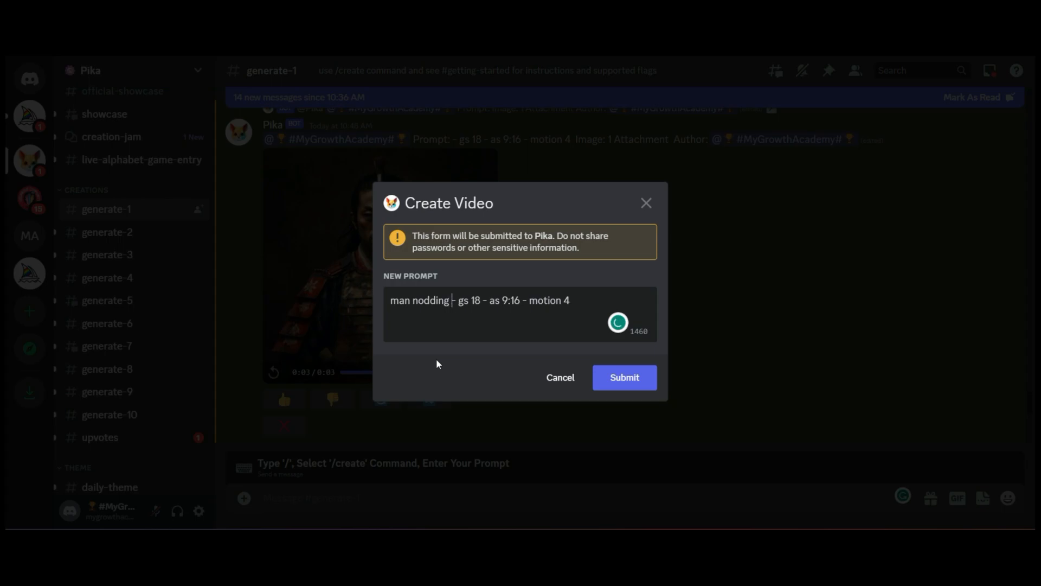
click(623, 380)
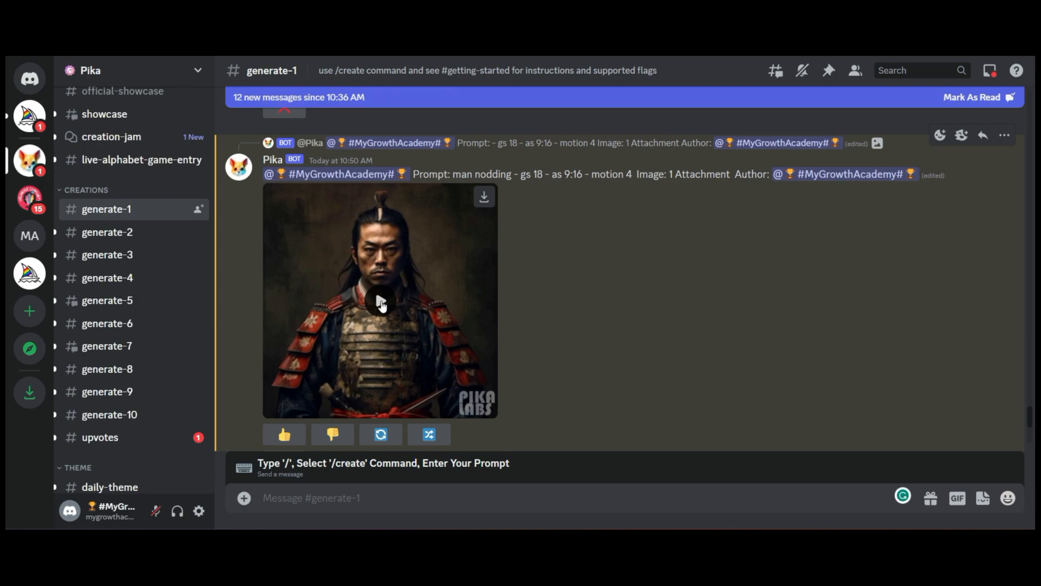
click(381, 302)
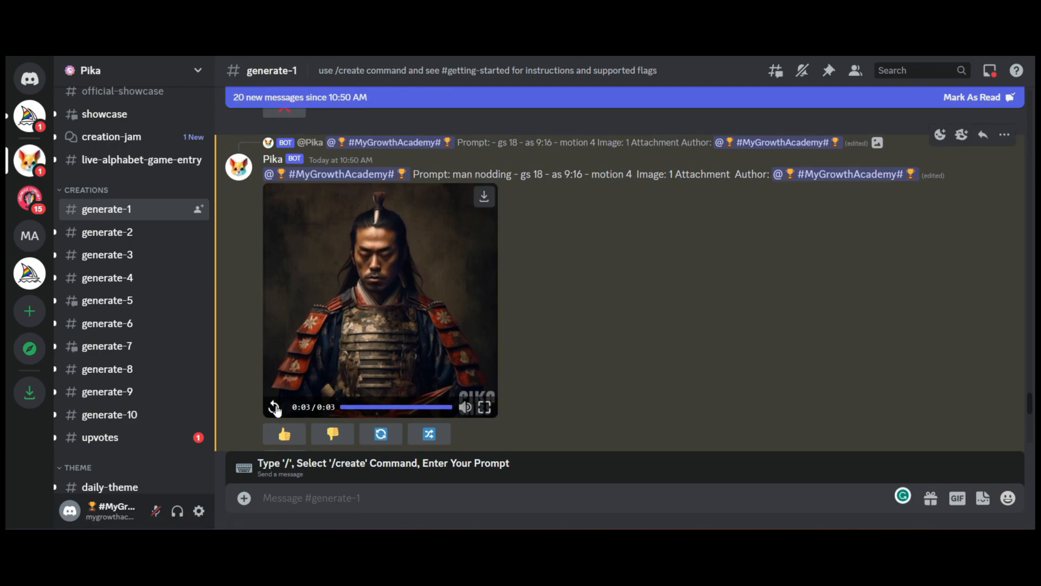
Remix the nodding samurai video with the prompt "looking sad, single tear rolling down his cheek - gs 18 - as 9:16 - motion 4" and submit it.
click(428, 433)
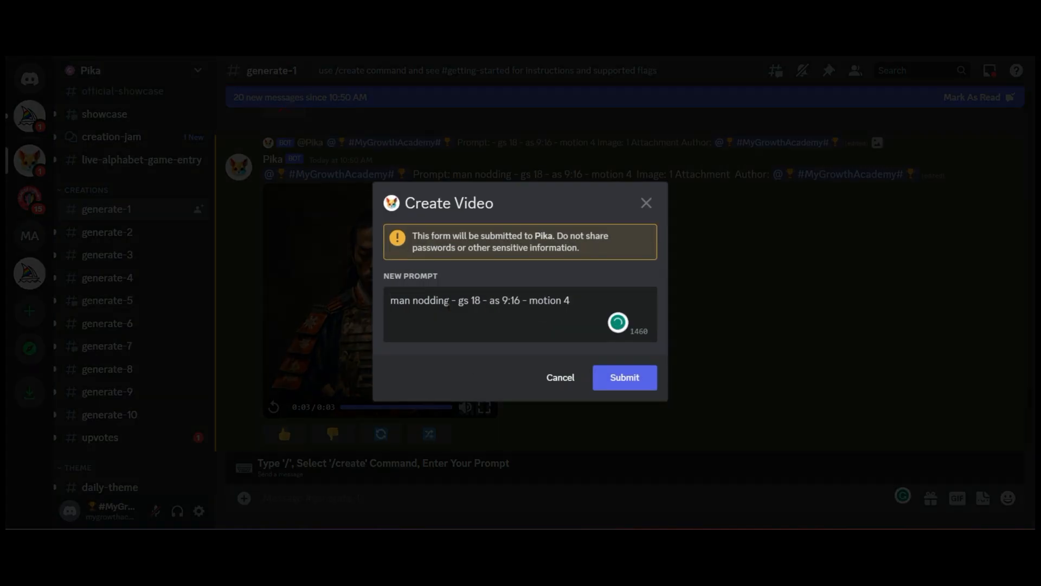
drag(449, 300, 372, 312)
key(BackSpace)
text(looking sa)
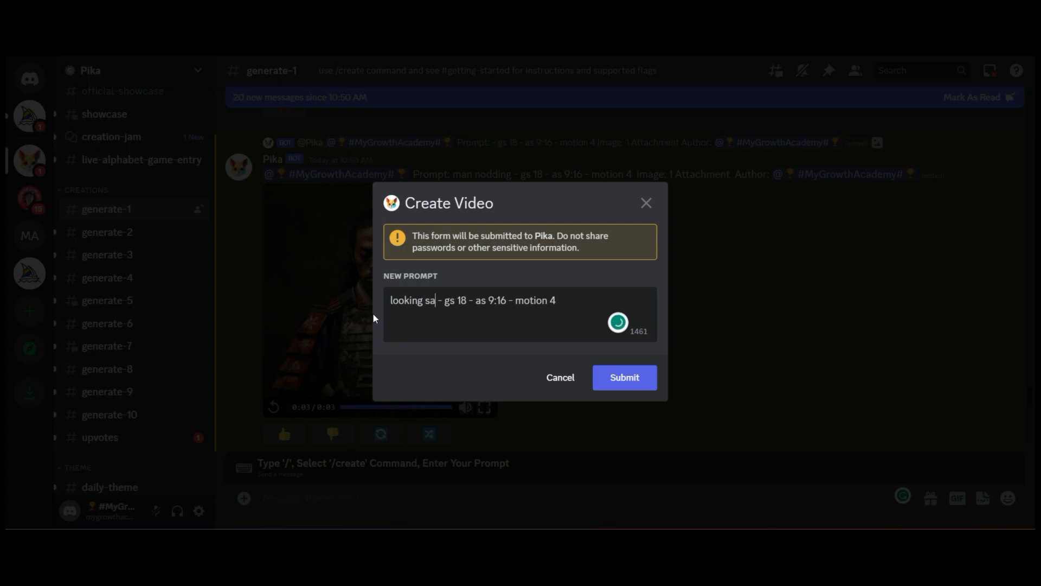
text(d, single tear rolling down hi)
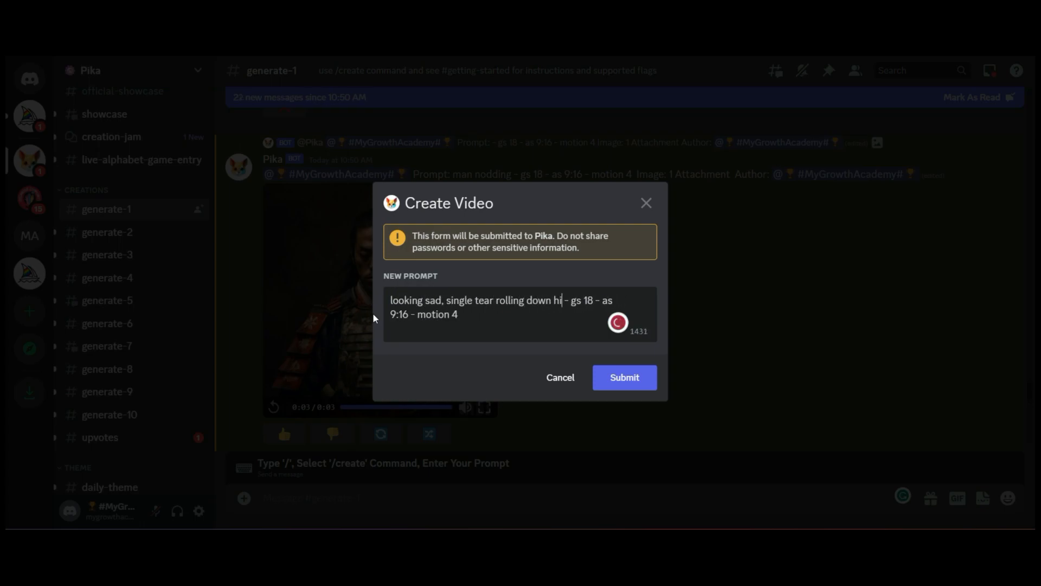
text(s cheek)
click(629, 374)
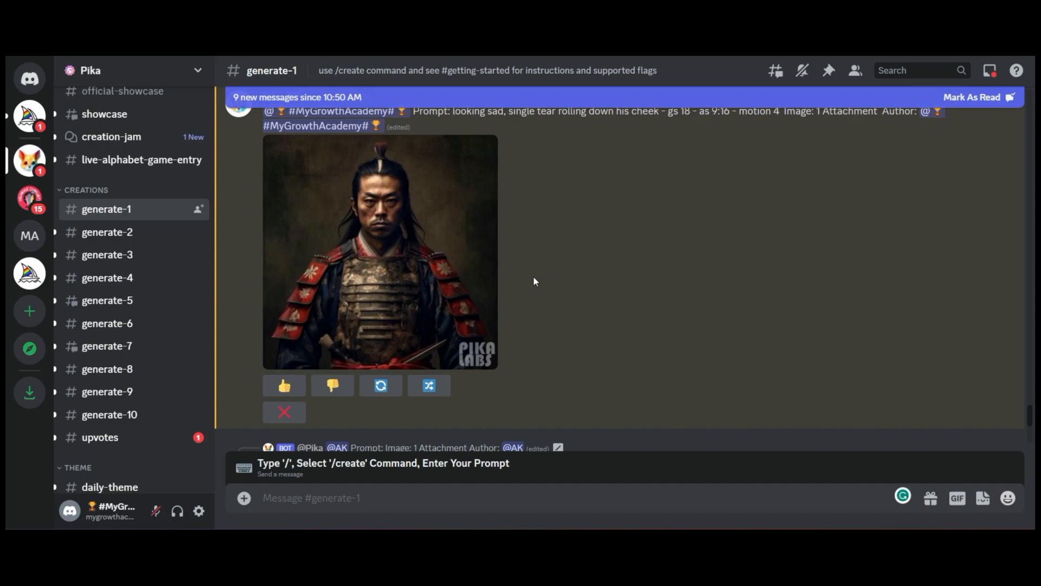
Play the "looking sad, single tear rolling down his cheek" version of the samurai portrait and replay it.
click(484, 148)
click(274, 358)
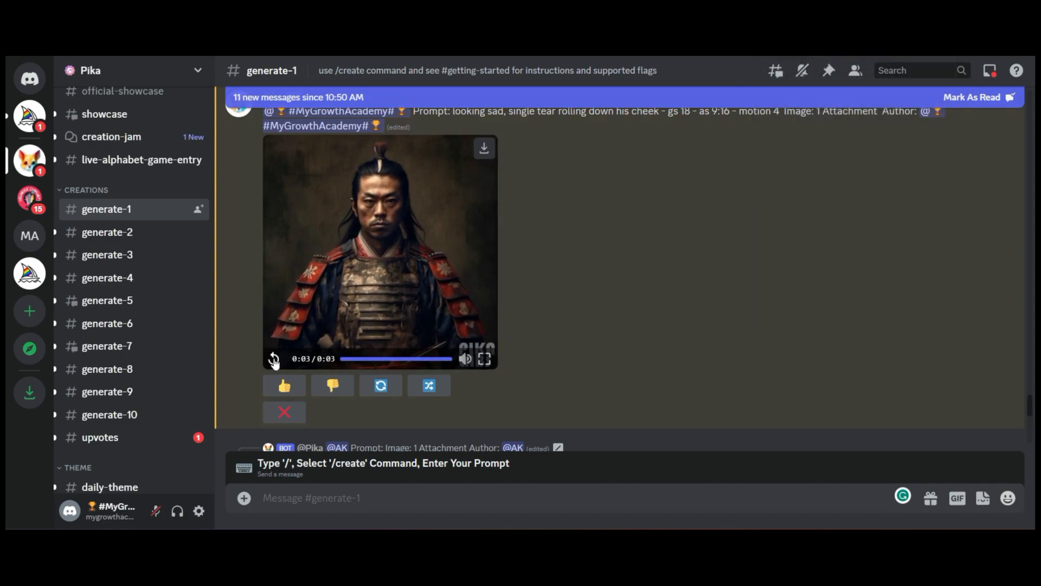
click(274, 359)
scroll(590, 317, down, 3)
scroll(590, 318, up, 4)
scroll(590, 318, down, 1)
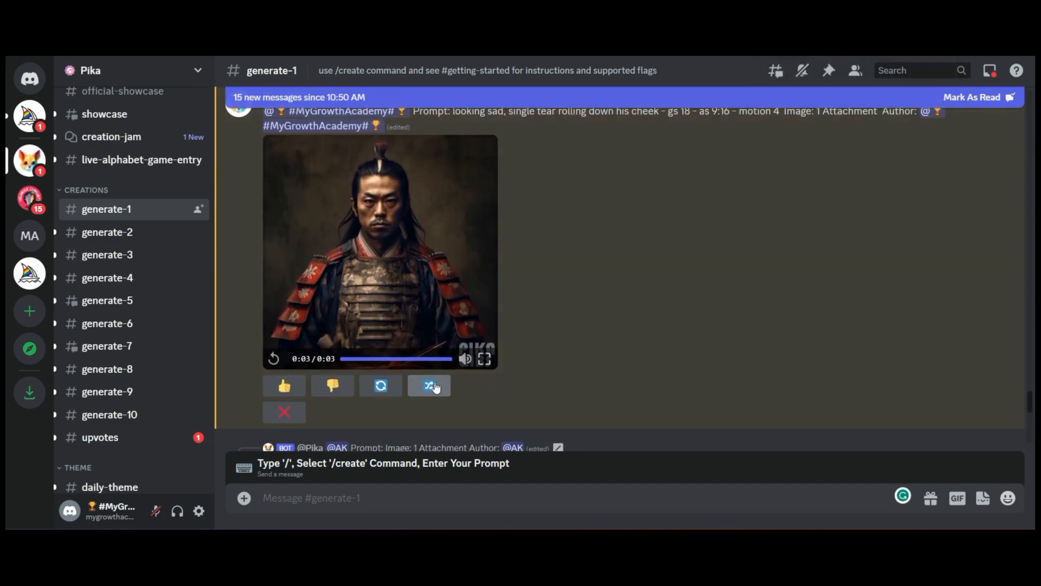
Remix the sad samurai video with the prompt "he is crying - gs 18 - as 9:16 - motion 3" and submit it.
click(435, 385)
drag(443, 301, 389, 301)
text(he is sad, single tear rolling down his cheek - gs 18 - as 9:16 - motion 4)
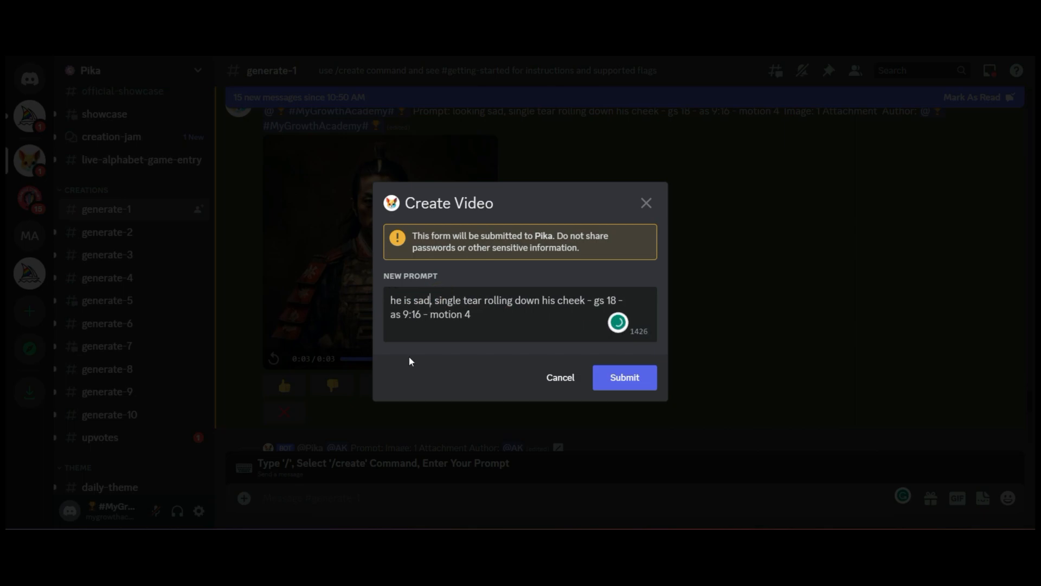
drag(585, 302, 413, 301)
text(crying)
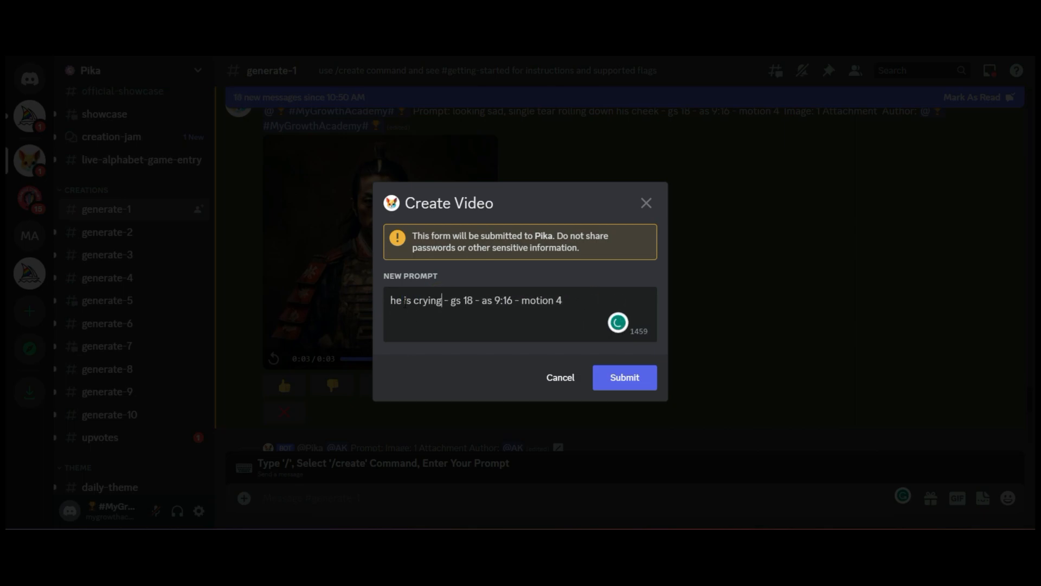
click(566, 302)
key(BackSpace)
text(3)
click(621, 381)
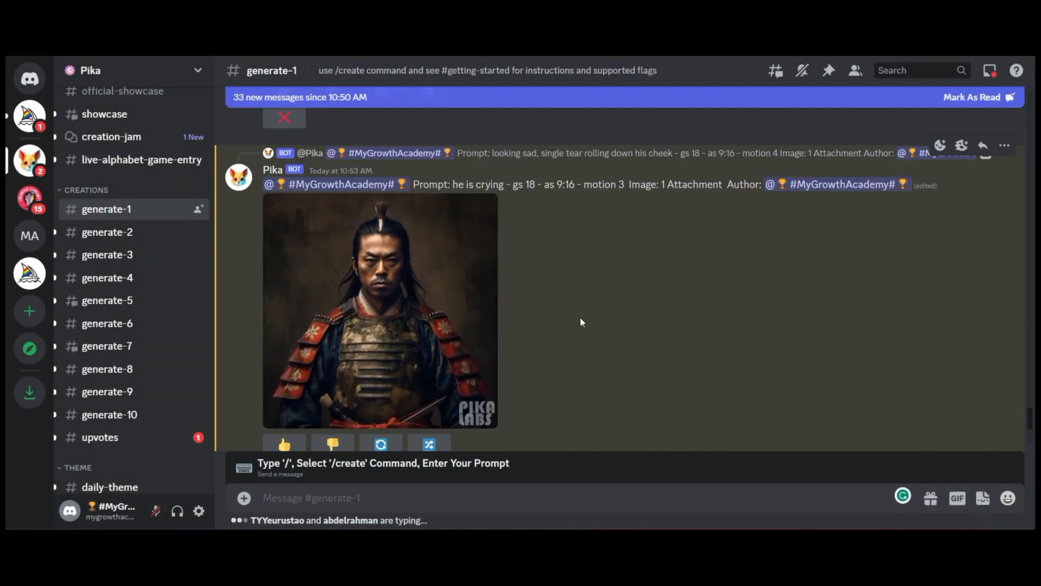
Replay the "he is crying" version of the samurai portrait to check its movement.
scroll(626, 332, down, 2)
scroll(627, 331, up, 2)
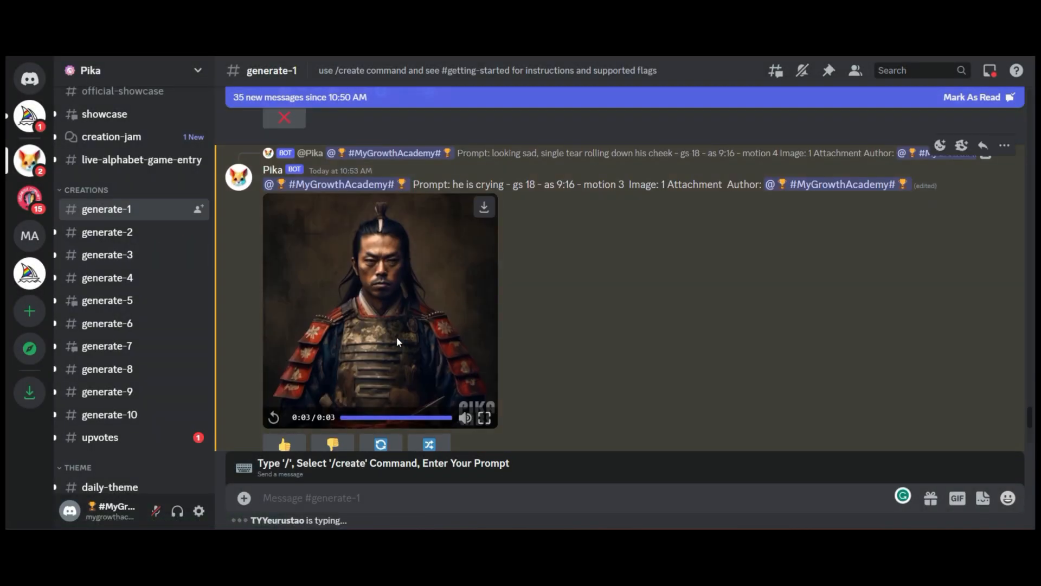
click(274, 418)
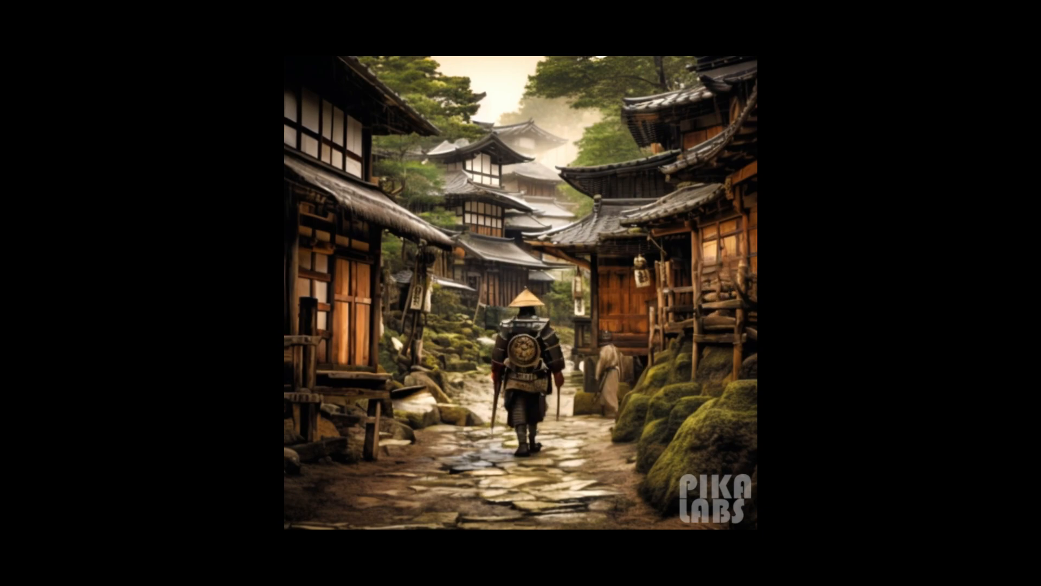